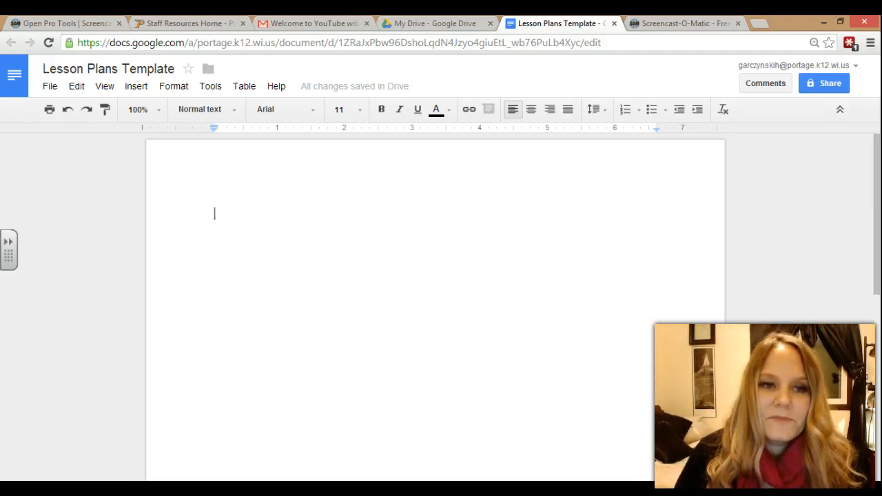
- Make the page landscape with 0.75-inch top, bottom, left and right margins in Page setup
click(49, 87)
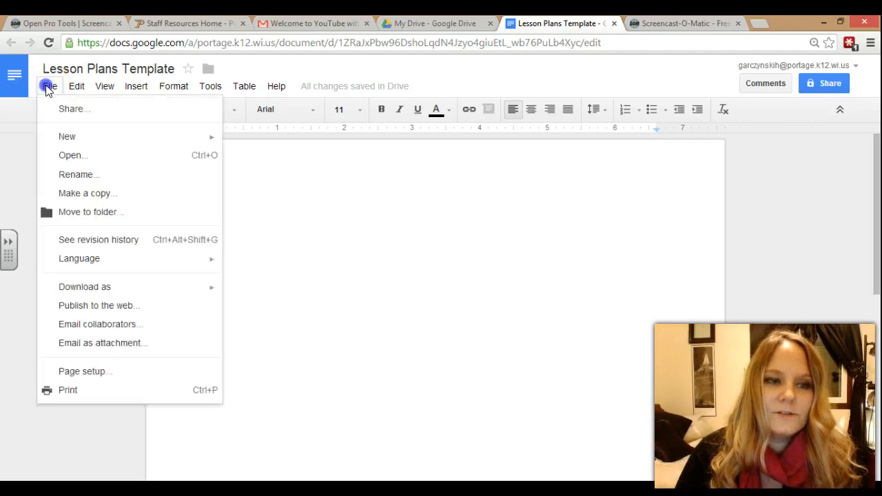
click(109, 374)
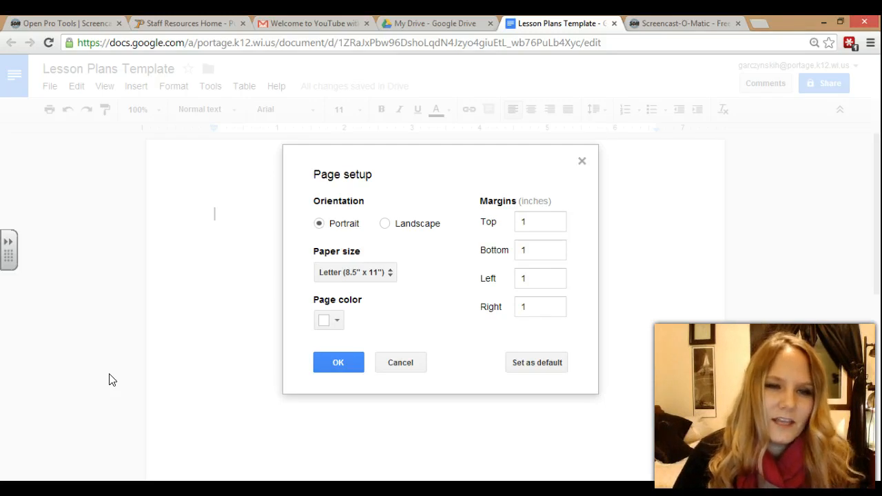
click(385, 224)
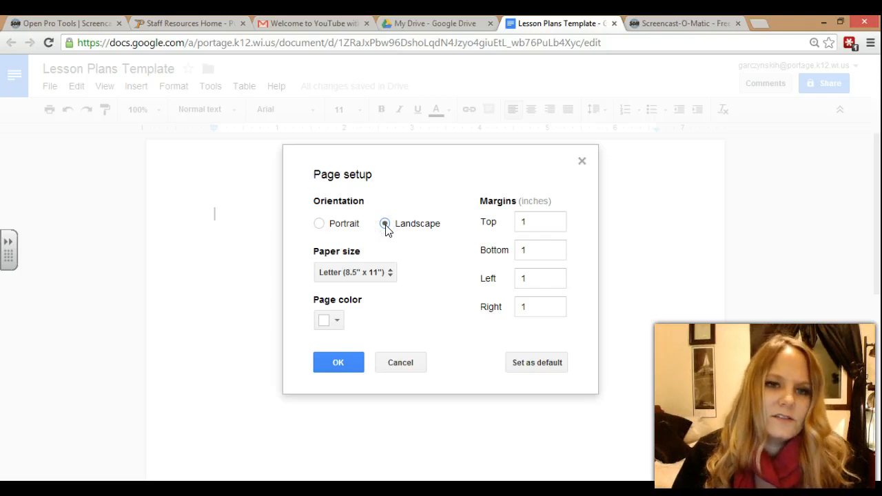
double_click(526, 227)
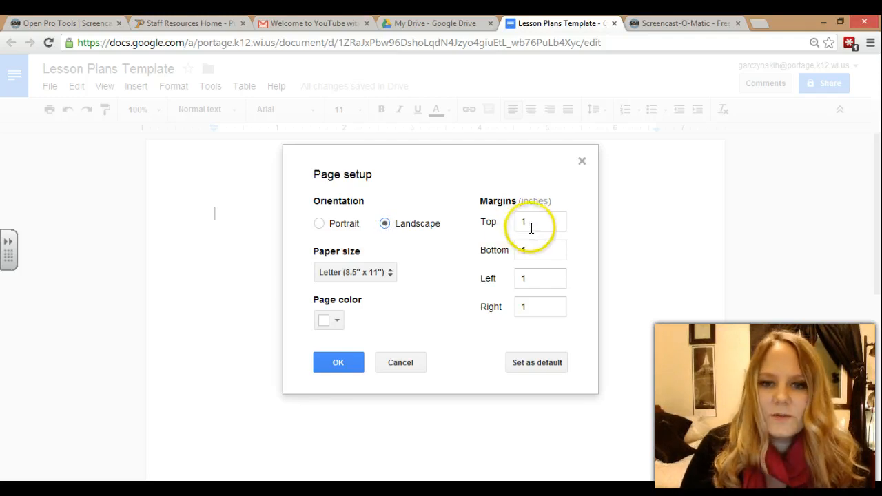
text(.75)
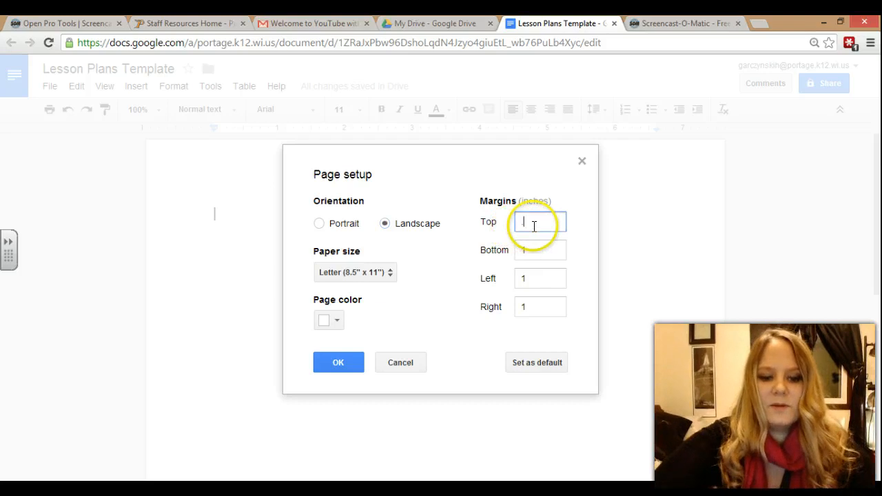
key(Tab)
text(.75)
key(Tab)
text(.75)
key(Tab)
text(.75)
key(Tab)
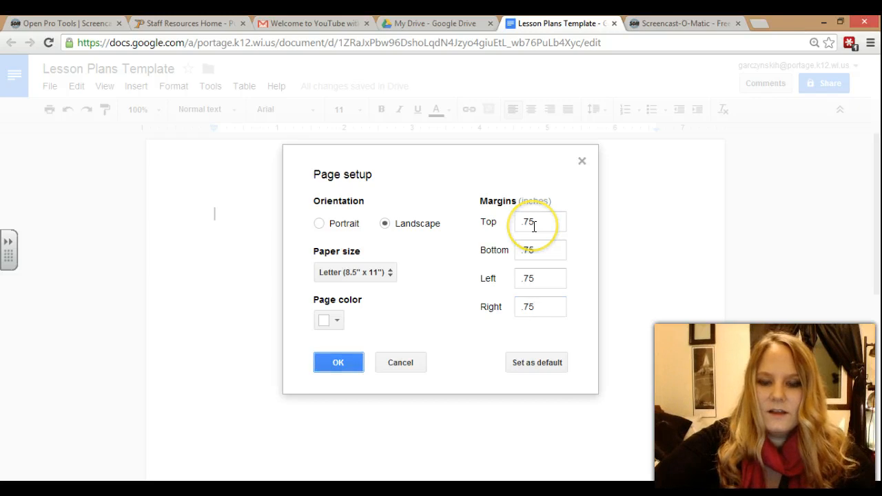
click(354, 362)
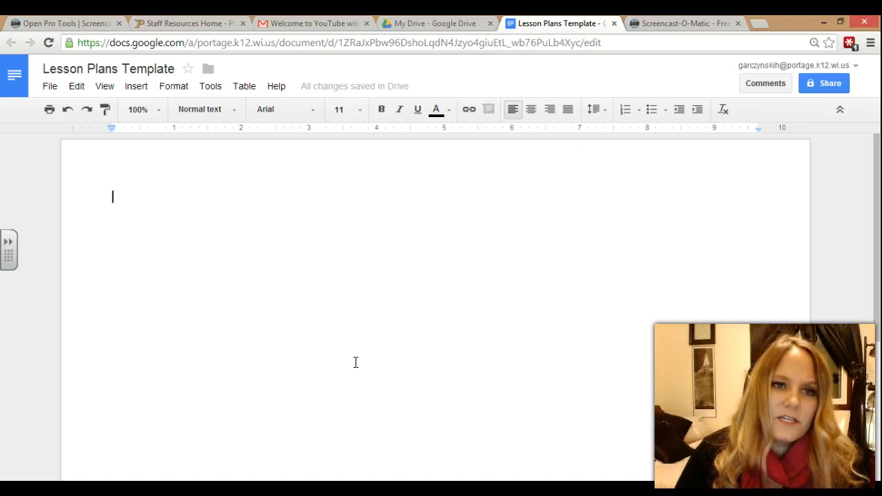
- Insert a table six columns wide by three rows tall
click(241, 87)
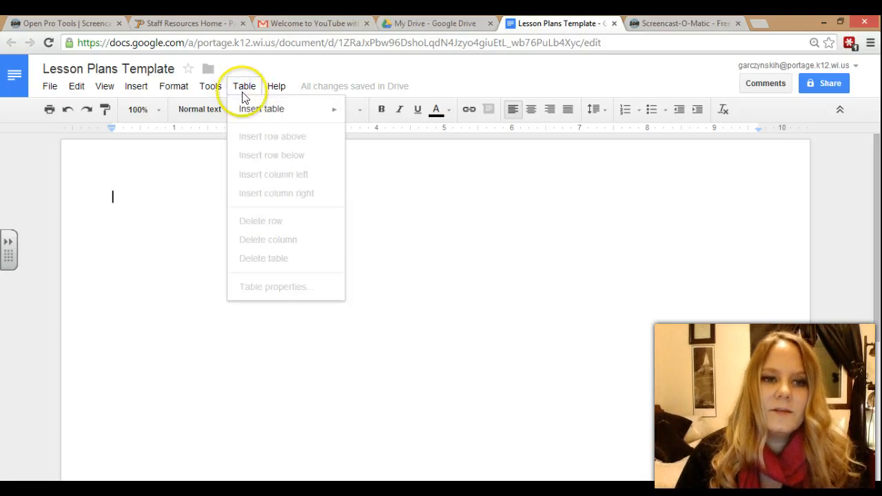
mouse_move(253, 111)
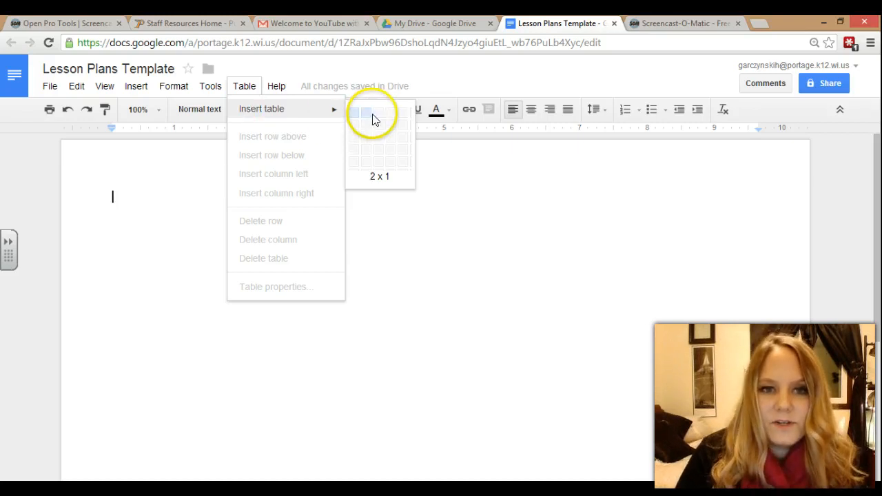
click(419, 119)
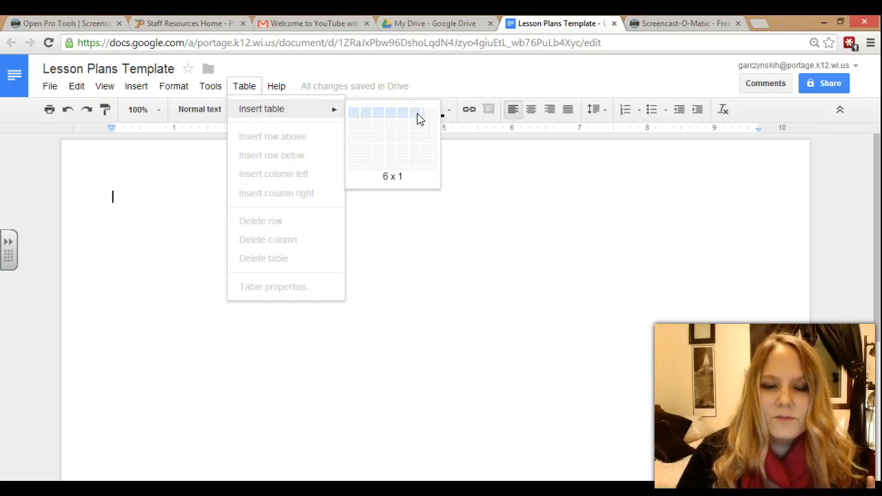
click(416, 125)
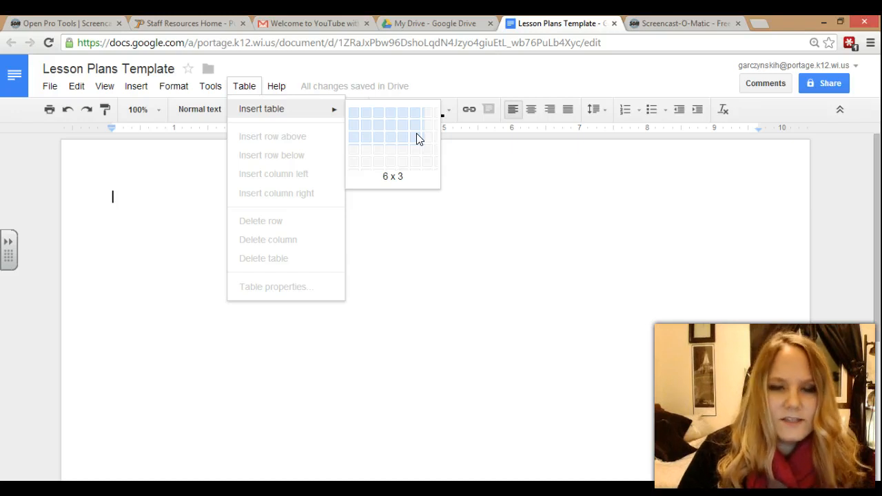
click(417, 134)
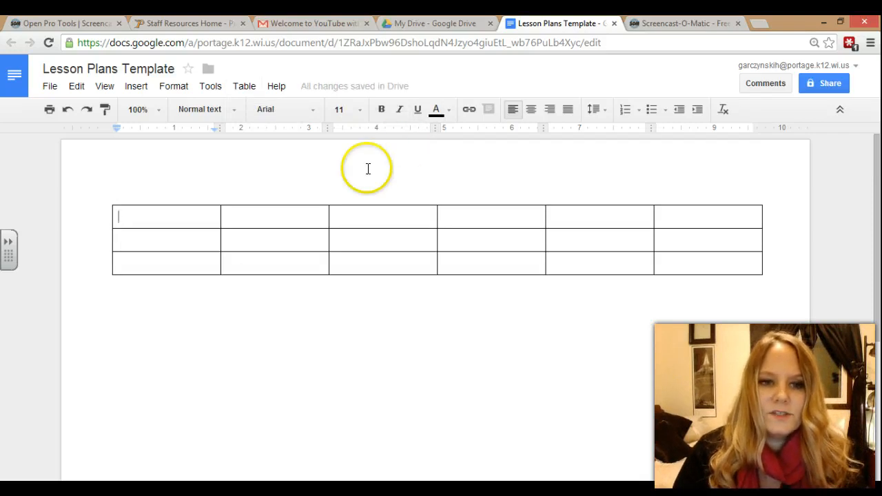
- Fill header cells 2–6 with Monday, Tuesday, Wednesday, Thursday and Friday
click(251, 219)
text(Monday)
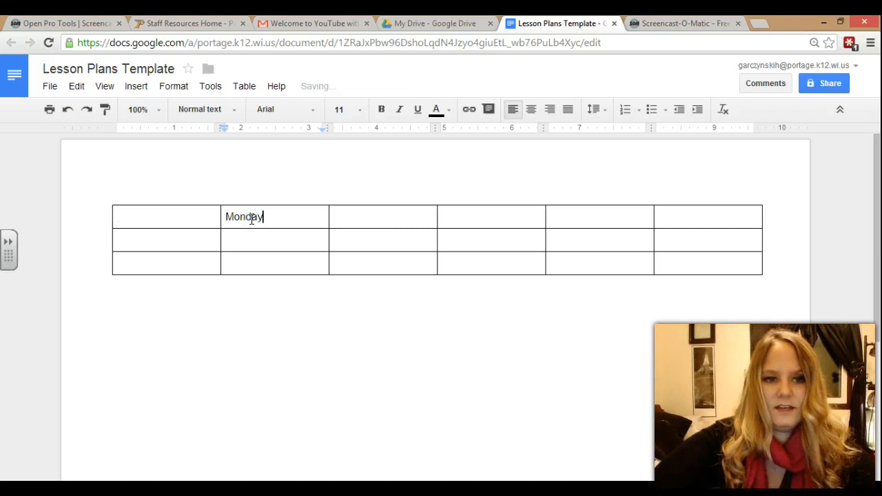
key(Tab)
text(Tuesday)
key(Tab)
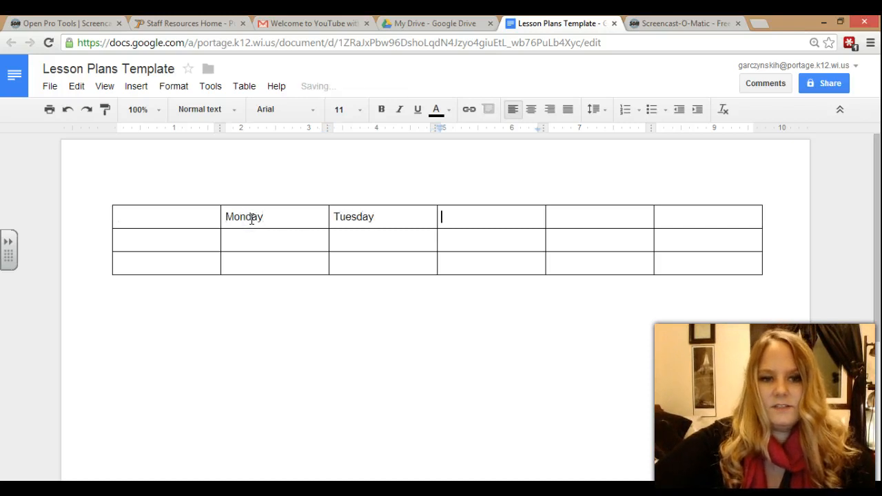
text(Wed)
key(BackSpace)
text(dnesday)
key(Tab)
text(Thursday)
key(Tab)
text(Friday)
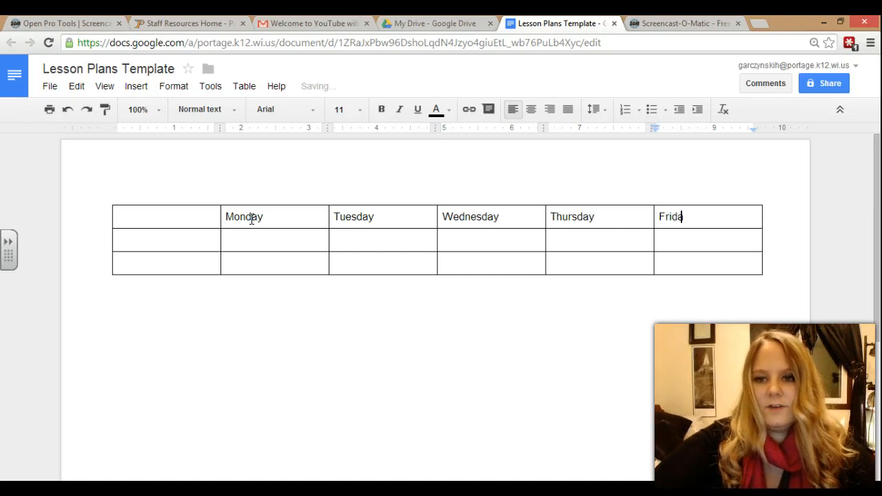
- Label the first column of rows two and three Science and Geography
click(153, 244)
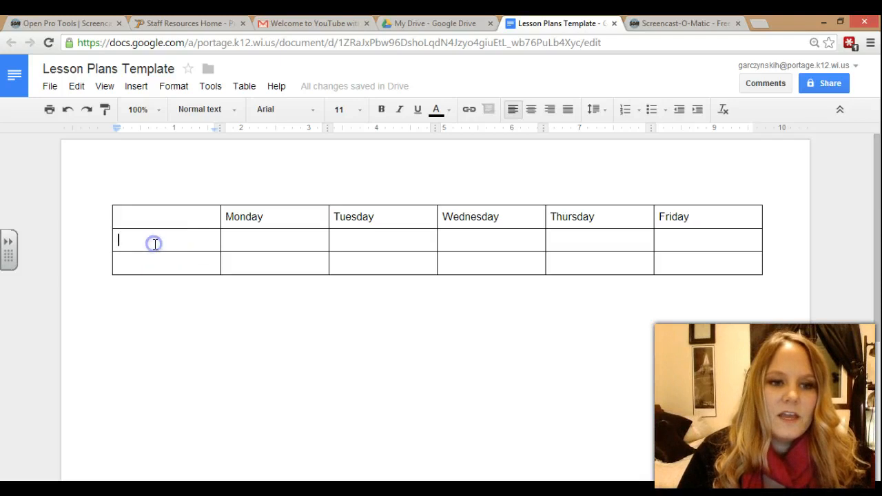
text(Science)
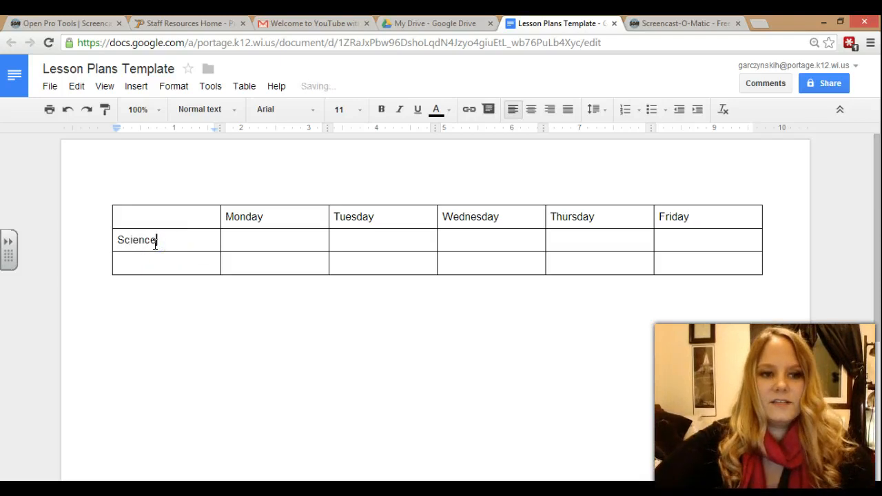
key(Tab)
click(156, 273)
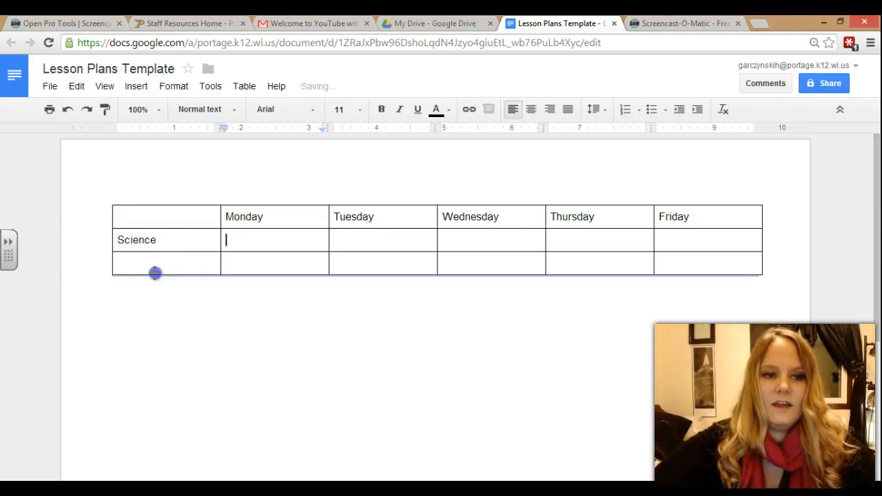
click(149, 266)
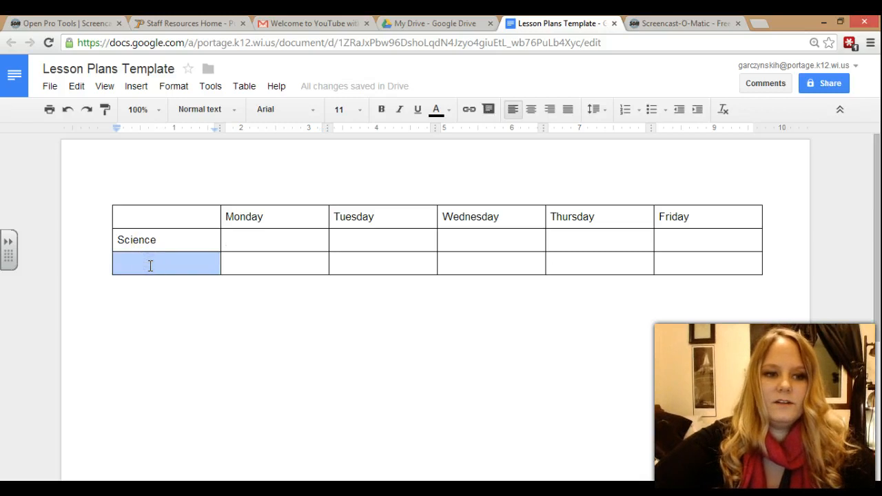
click(149, 265)
text(Geography)
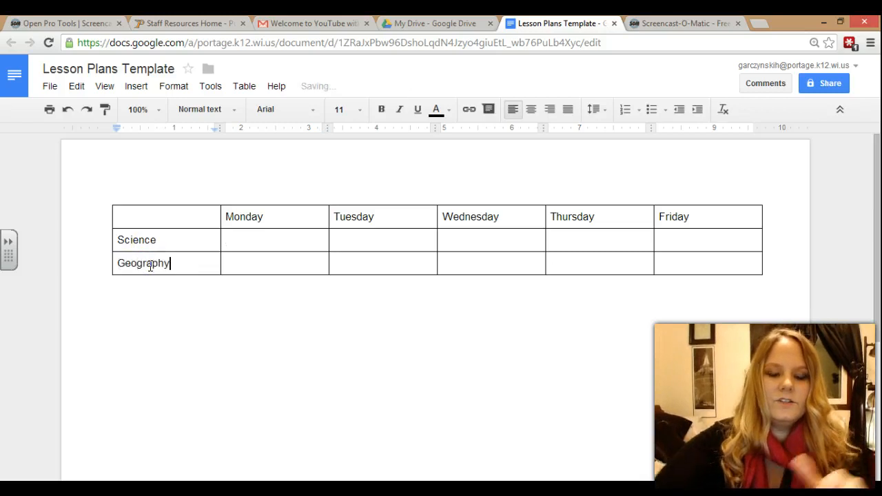
click(167, 267)
click(273, 238)
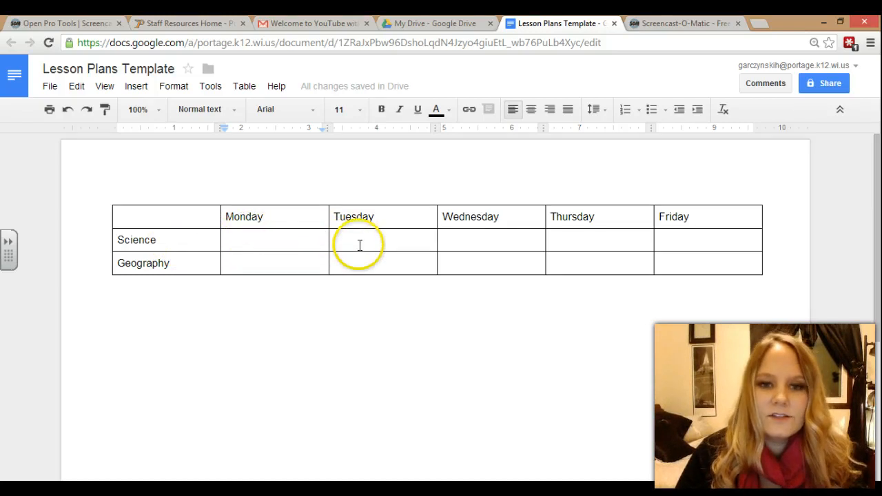
click(266, 180)
click(267, 183)
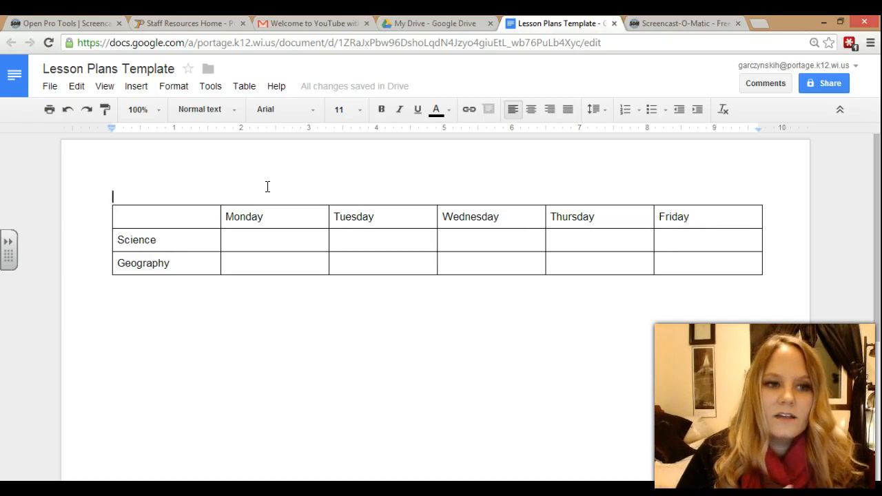
- Add a centred title 'Lesson Plans for the Week of ____ through ____' above the table
click(250, 187)
click(158, 195)
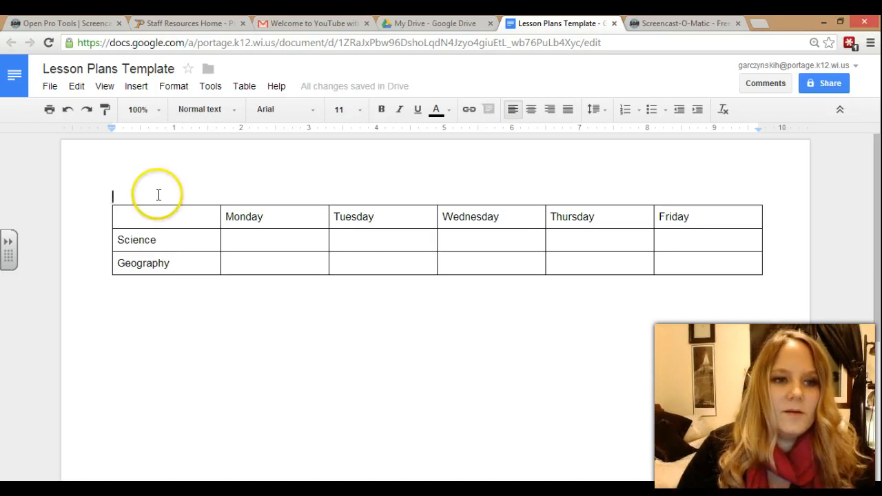
click(531, 110)
text(Lesson Plan)
text(s for fu)
key(BackSpace)
key(BackSpace)
text(the We)
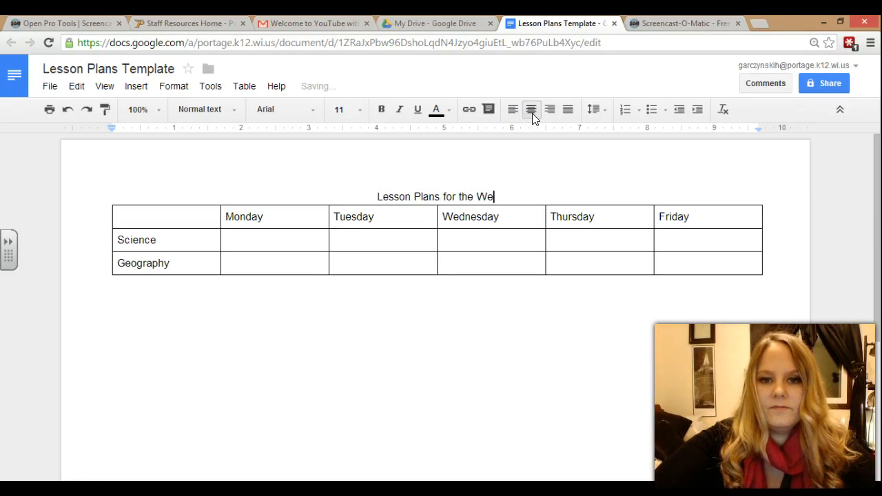
text(ek of _)
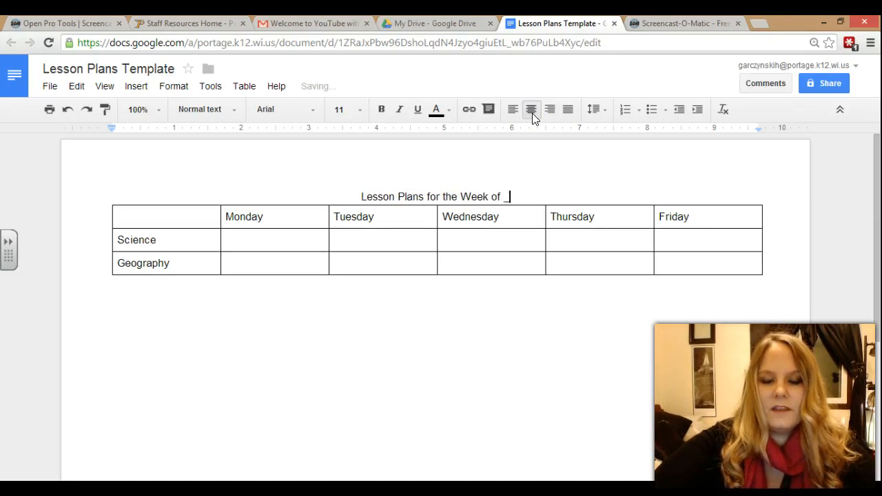
text(______________ Through _)
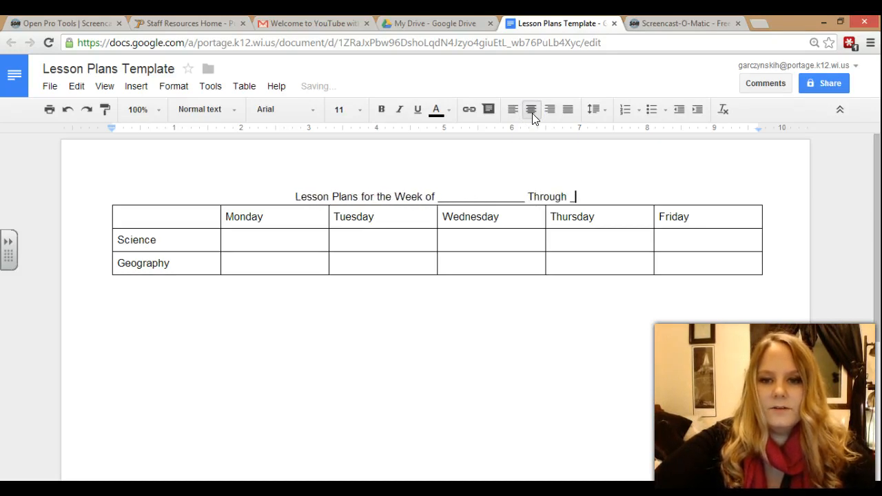
text(________________)
click(488, 197)
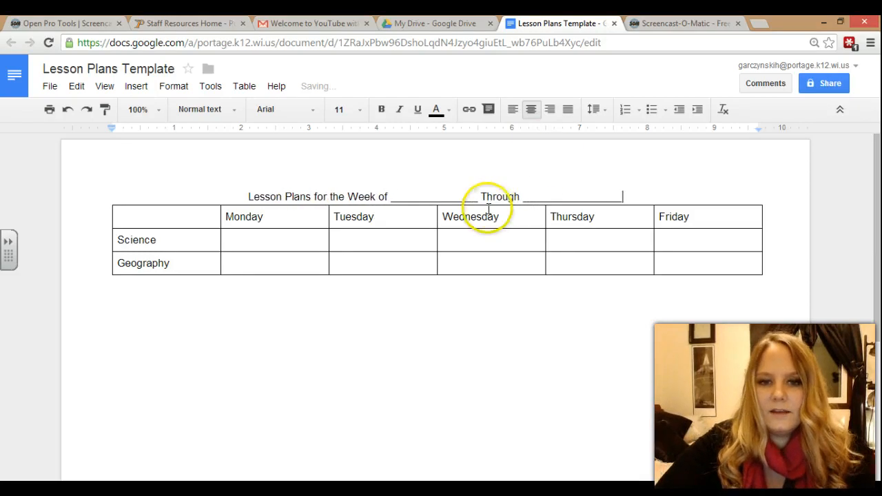
key(BackSpace)
text(t)
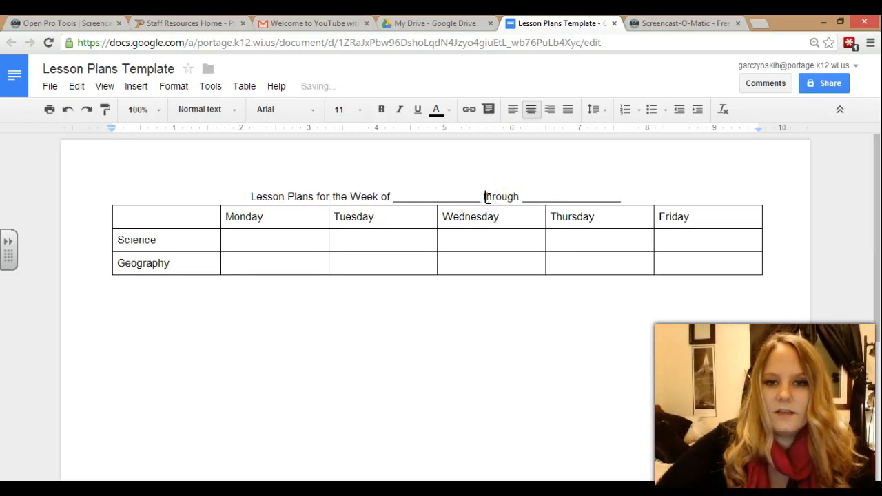
- Insert an empty right-aligned line above the title
click(249, 198)
key(Return)
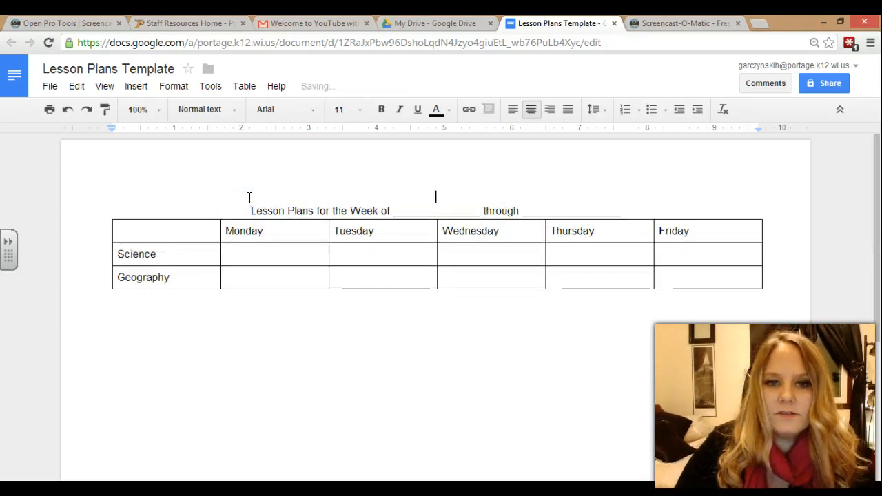
click(550, 109)
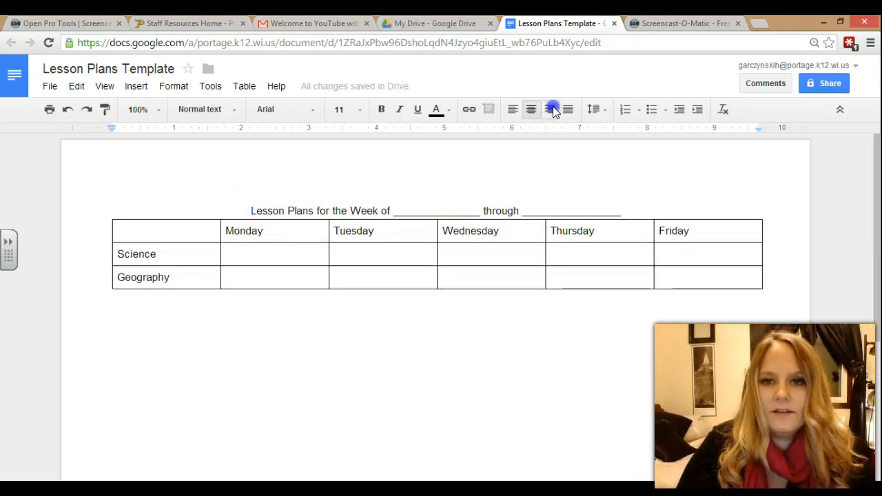
- Enter the teacher's surname on the right-aligned line and set the title to 14 point
text(Garczynski)
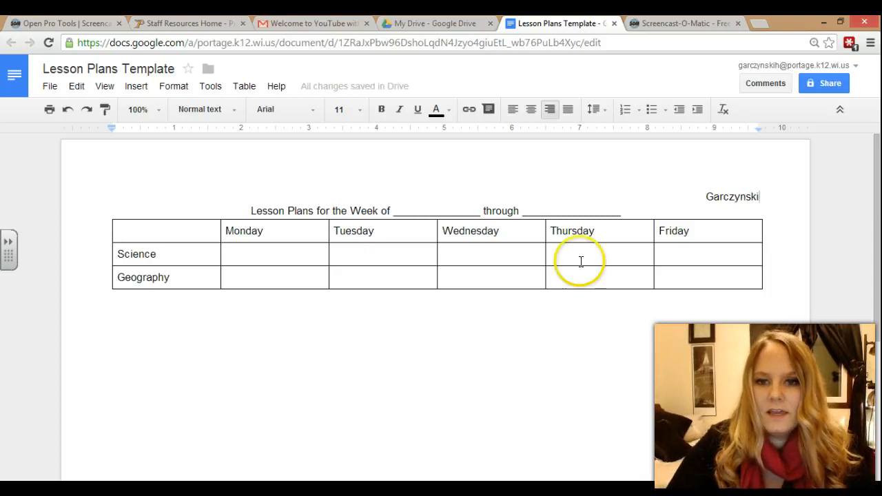
click(578, 302)
drag(622, 211, 249, 207)
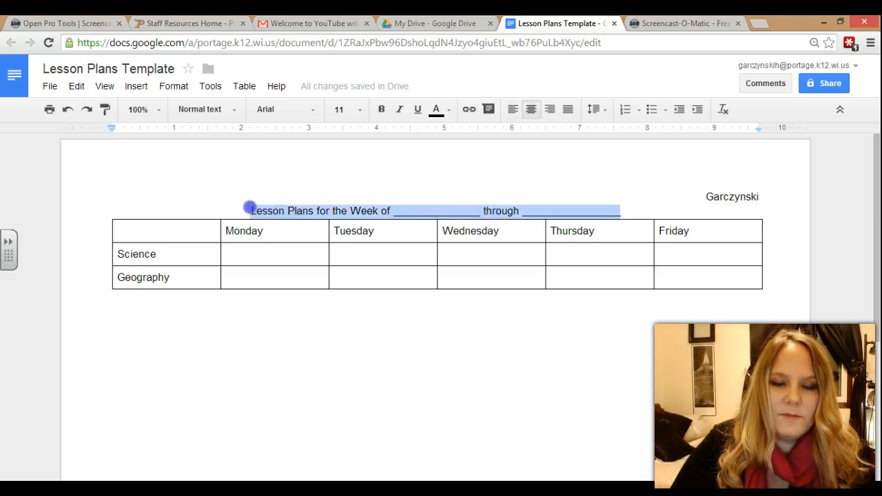
click(362, 117)
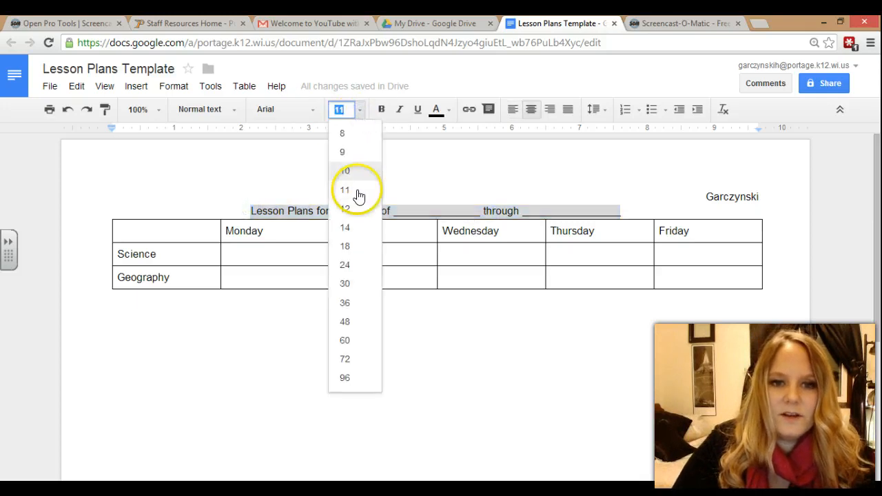
click(351, 229)
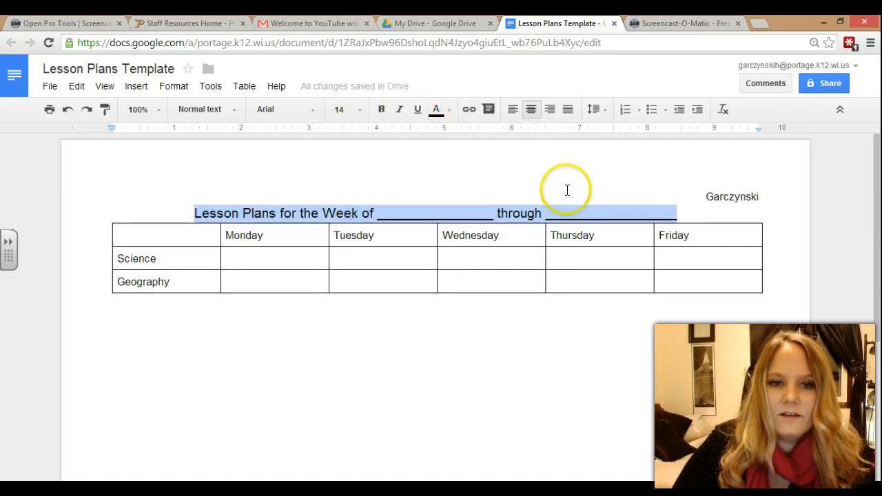
- Keep the title on one line and add a blank line below it
click(322, 213)
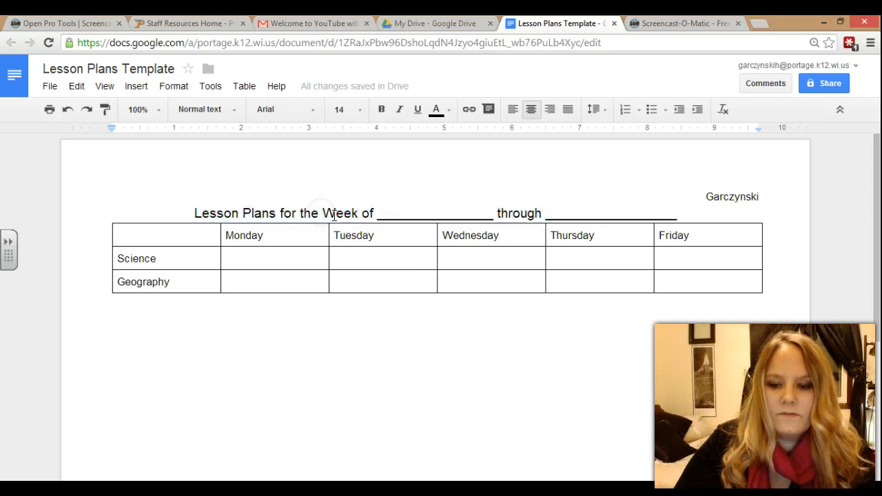
key(Return)
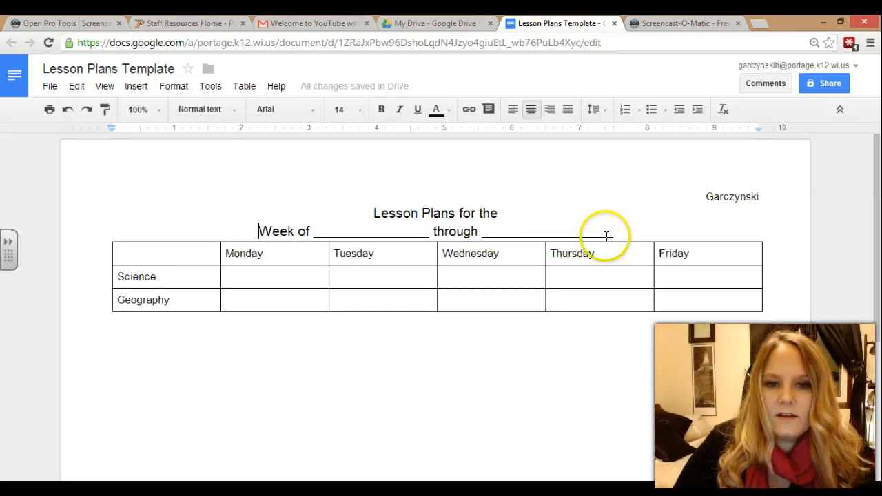
key(ctrl+shift+l)
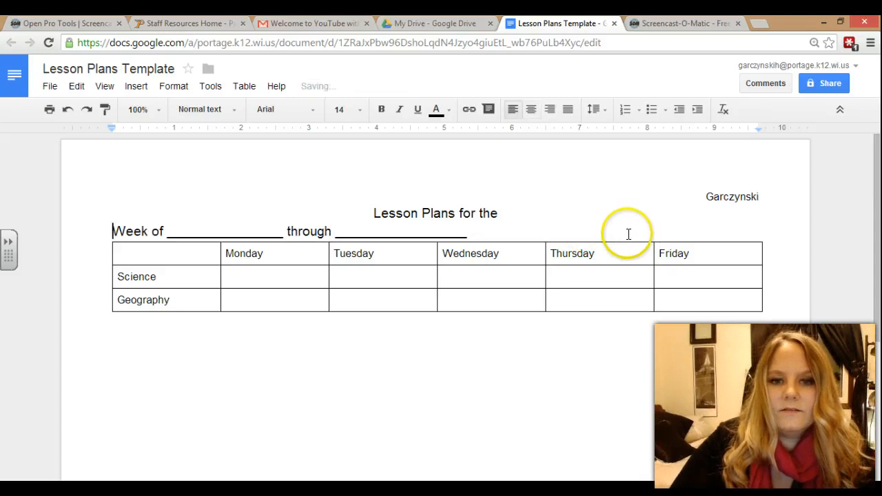
key(BackSpace)
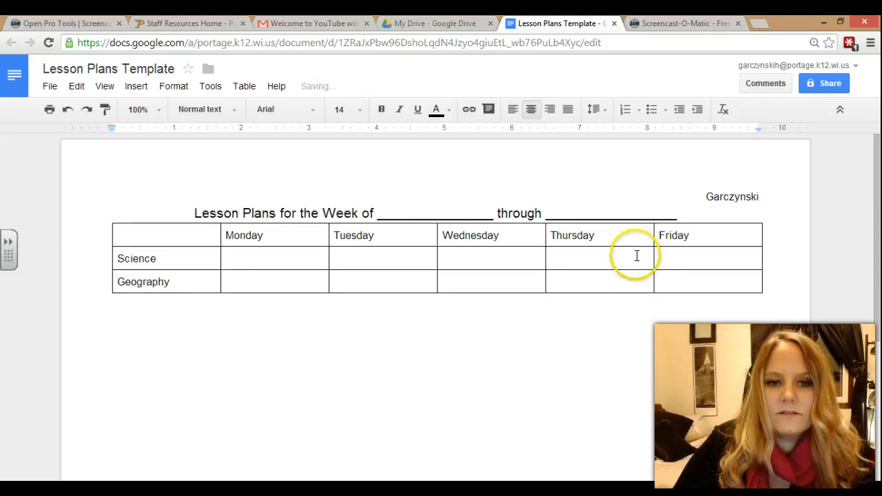
double_click(691, 217)
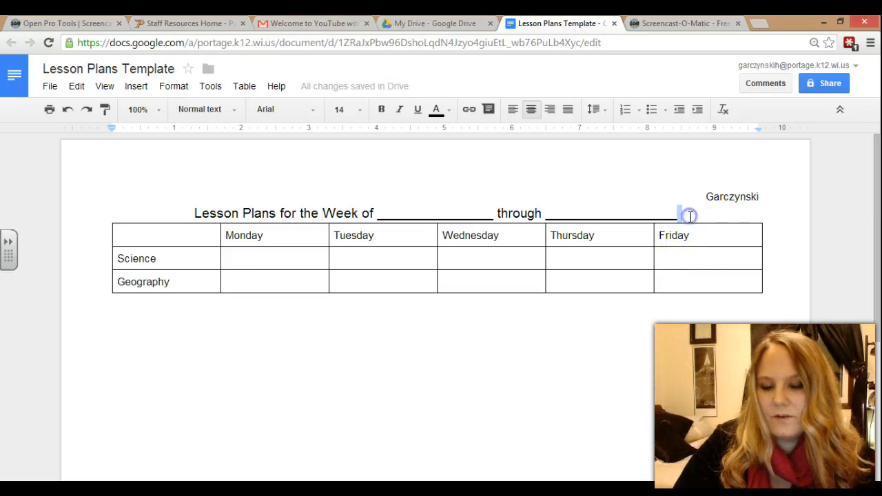
key(Return)
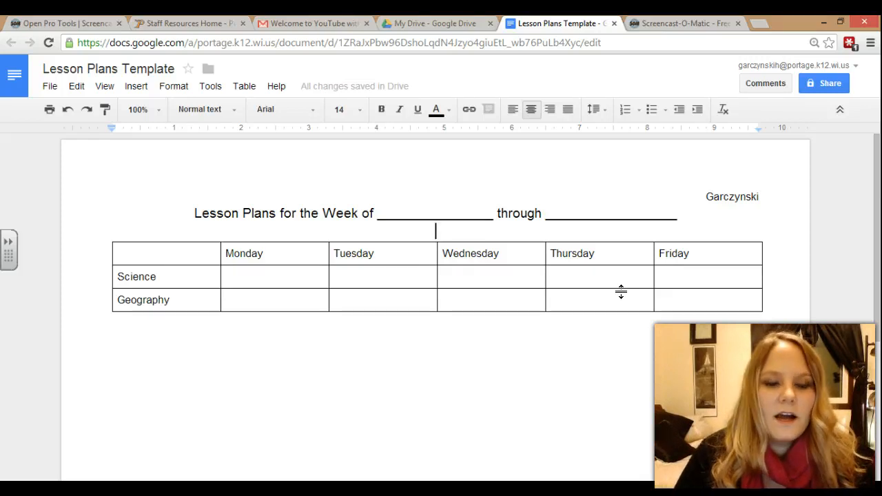
- Type Objectives:, Activities: and Assessments: headings in the Monday Science cell and copy them
click(254, 271)
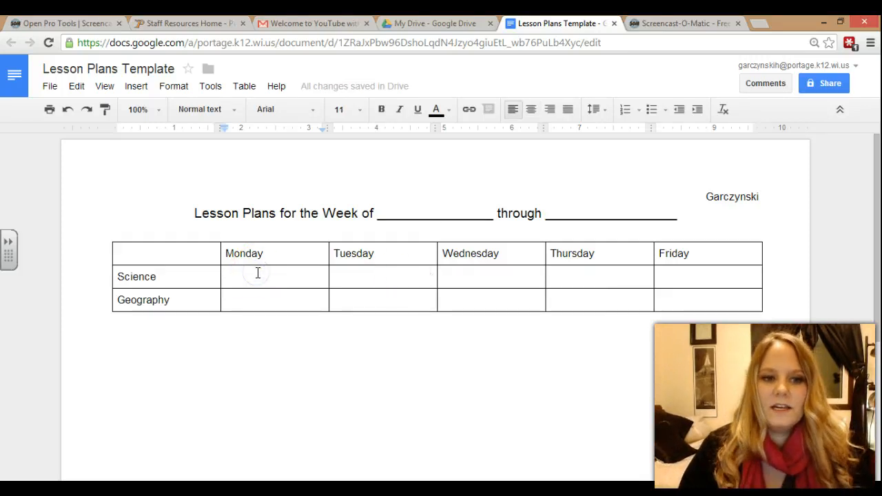
text(O)
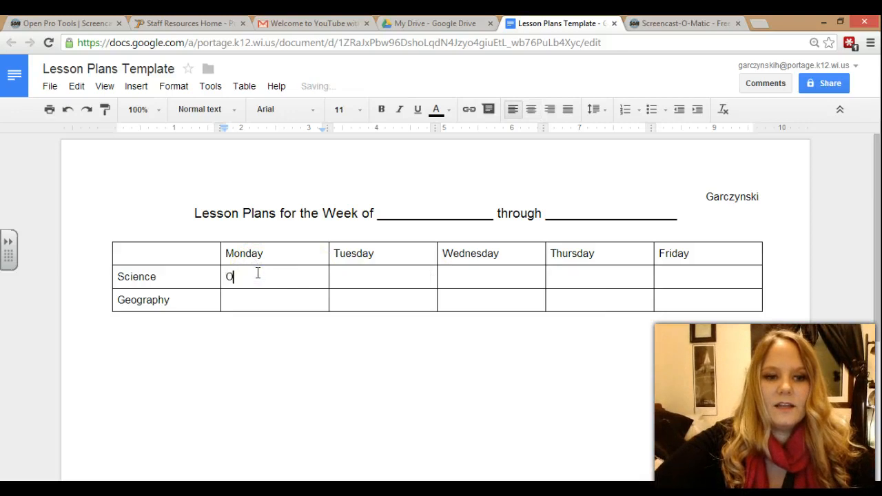
text(bjectives:)
key(Return)
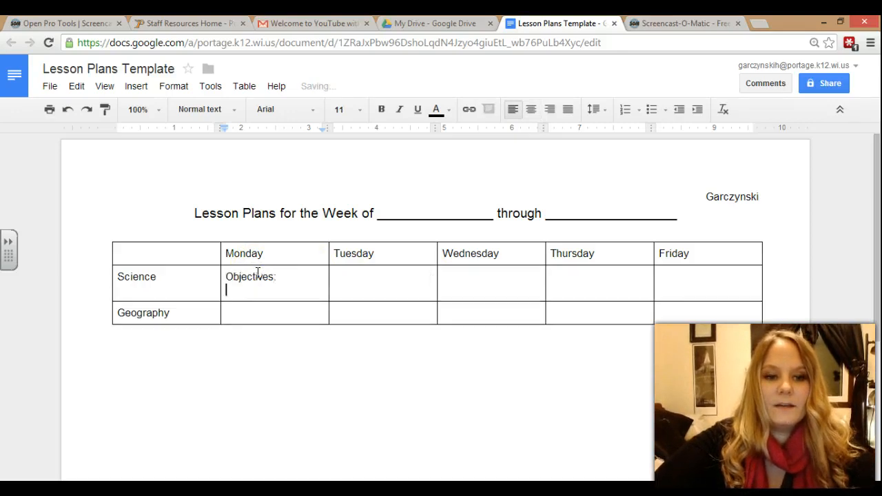
key(Return)
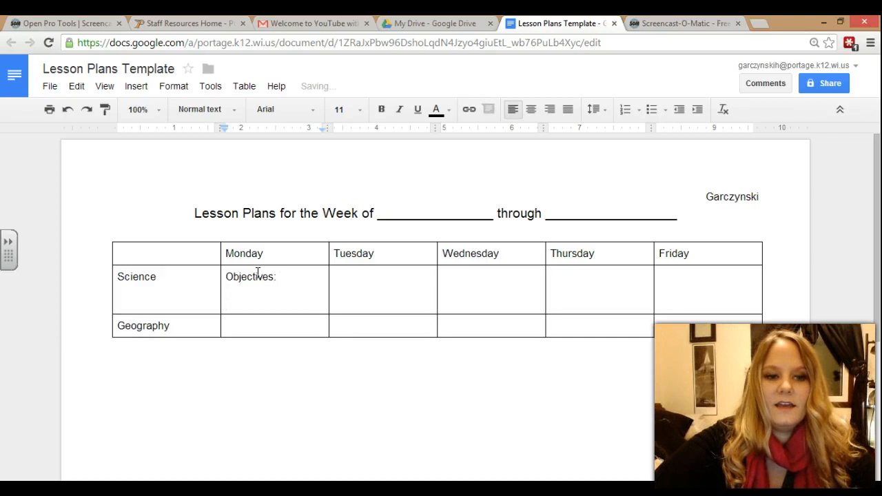
text(Activities:)
key(Return)
text(Assessments:)
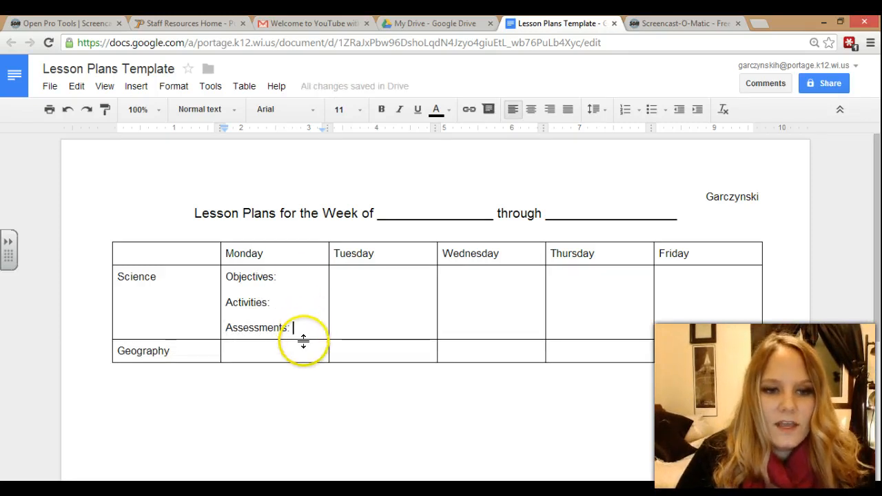
drag(306, 335, 221, 277)
key(ctrl+c)
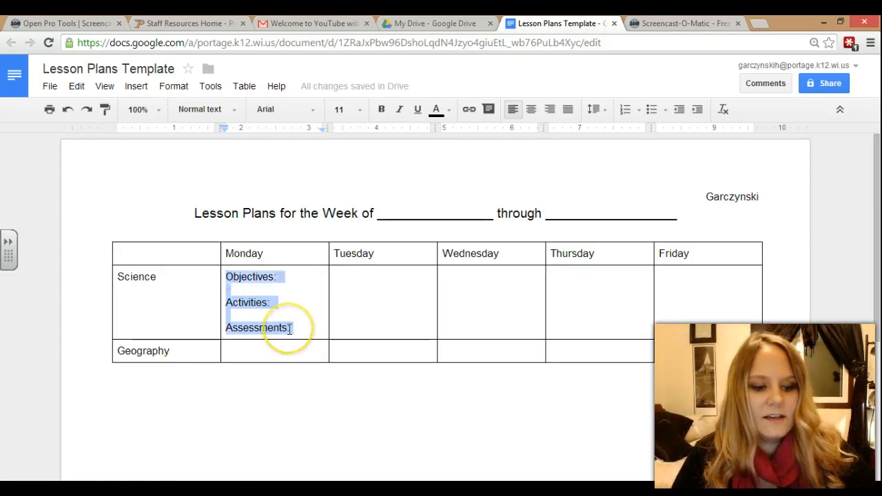
- Paste the headings into the Tuesday through Friday Science cells
click(377, 308)
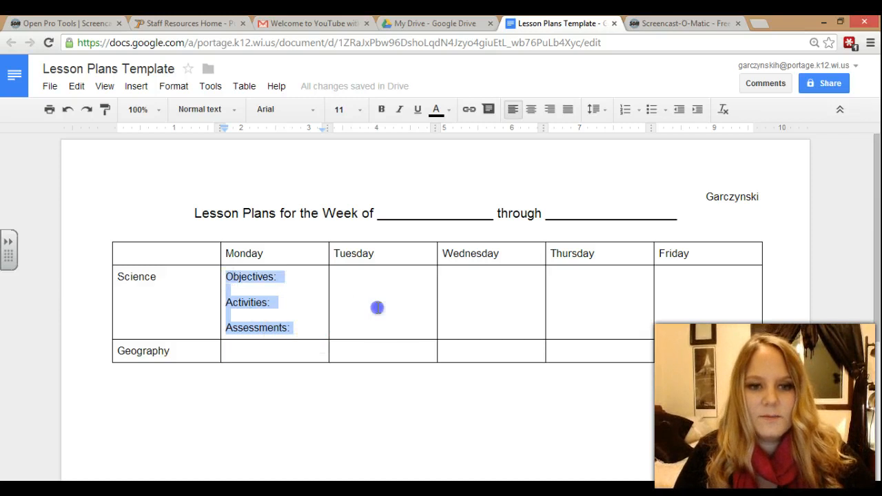
key(ctrl+v)
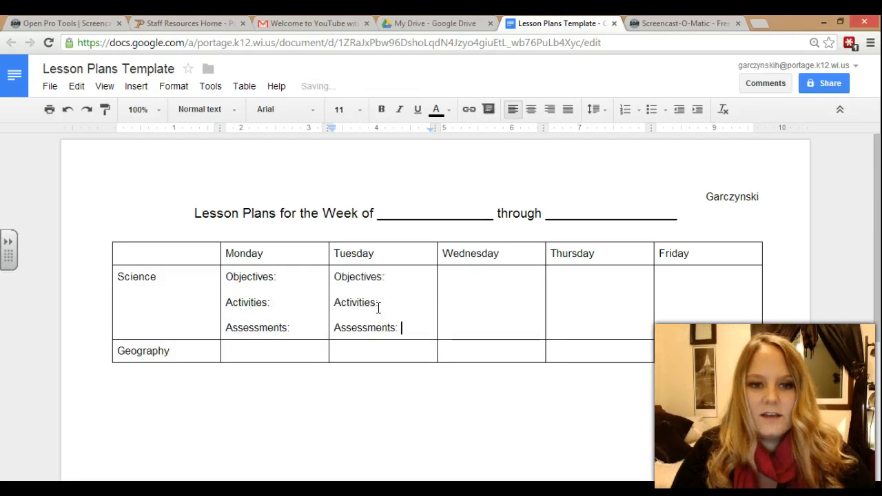
click(462, 294)
key(ctrl+v)
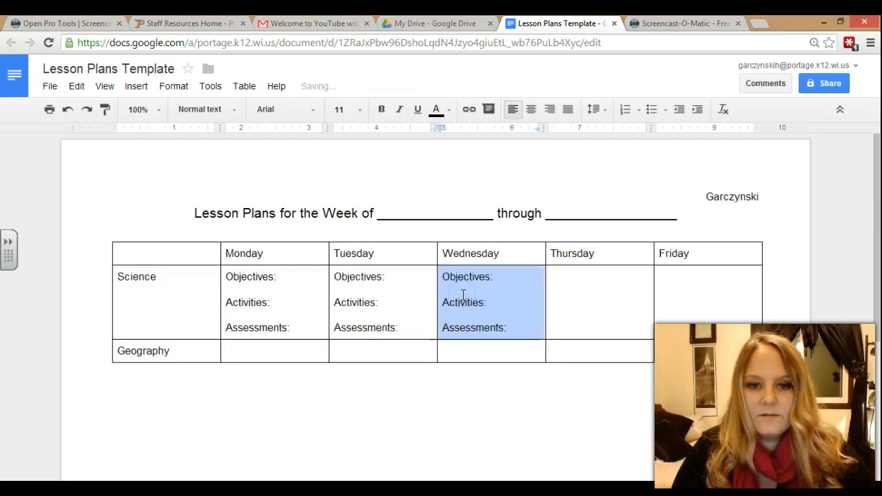
click(588, 279)
key(ctrl+v)
click(717, 276)
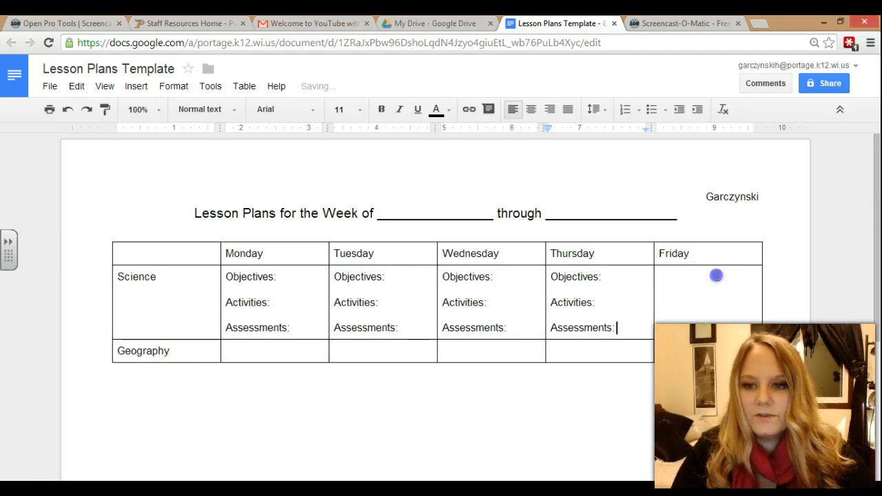
key(ctrl+v)
- Paste the headings into the Monday through Friday Geography cells
click(285, 356)
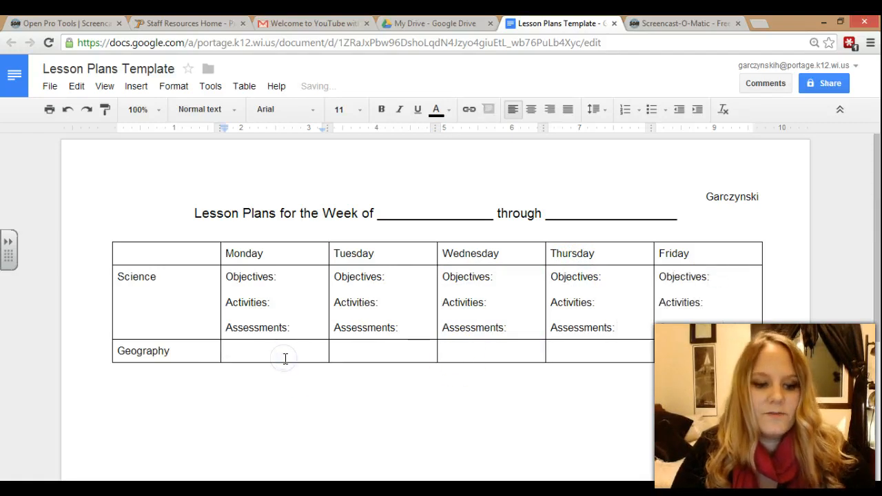
key(ctrl+v)
click(357, 350)
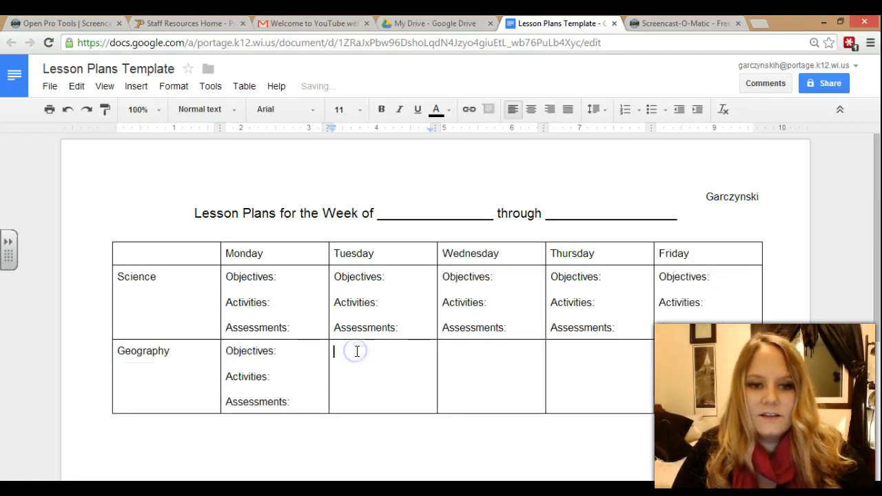
key(ctrl+v)
click(477, 354)
key(ctrl+v)
click(582, 362)
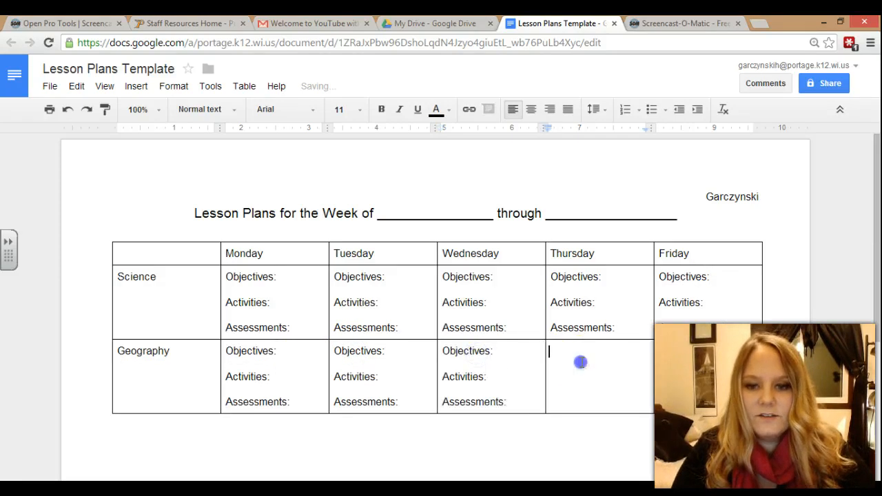
key(ctrl+v)
key(ctrl+v)
click(658, 363)
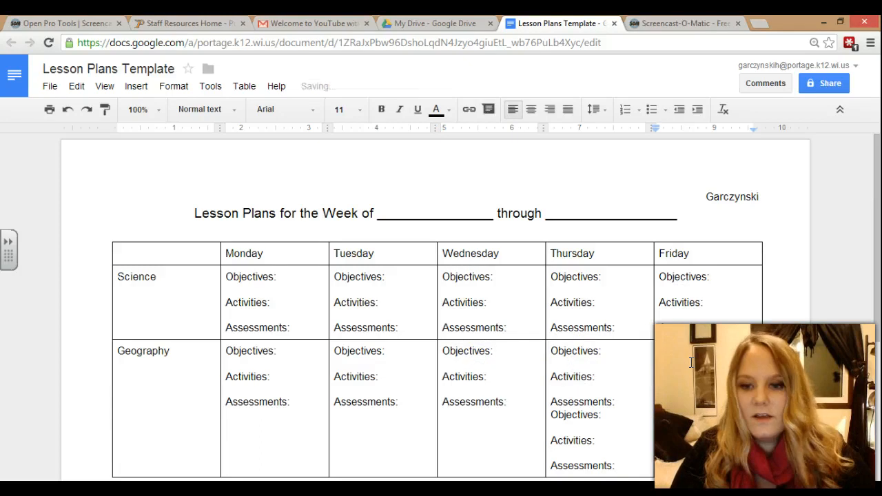
drag(636, 467, 555, 419)
text(O)
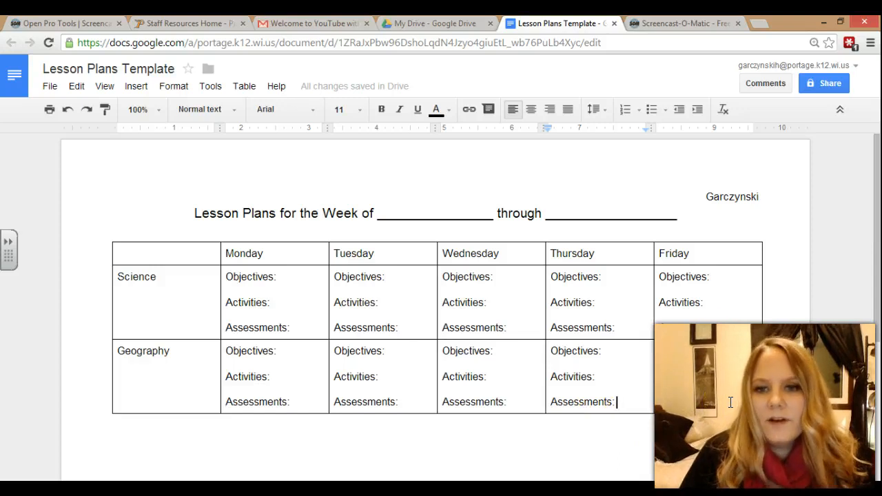
- Make the Monday–Friday header row bold and centred
drag(693, 249, 279, 253)
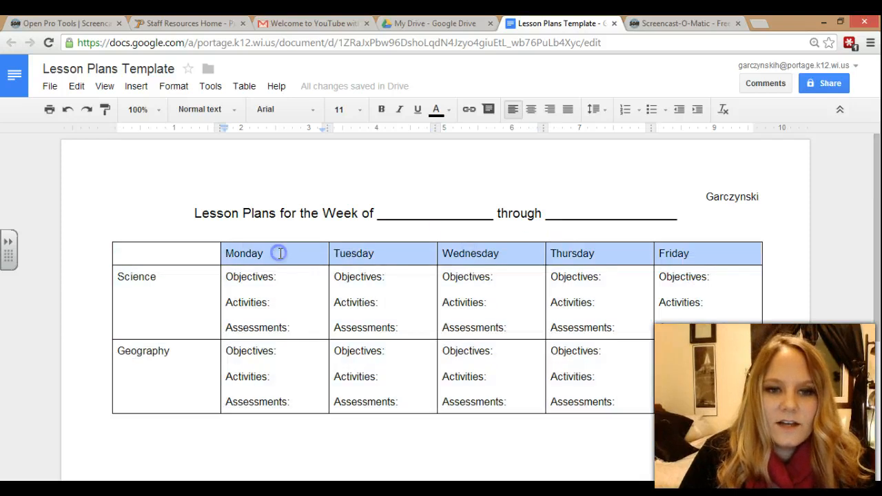
click(387, 109)
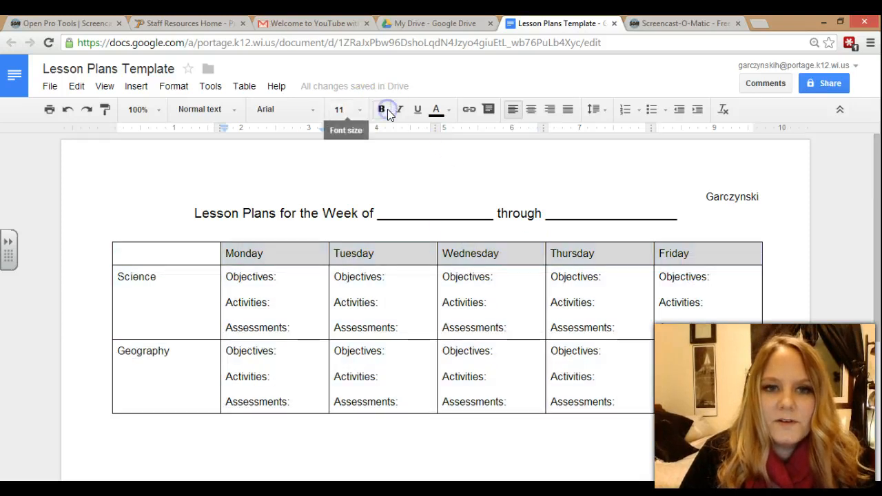
click(532, 113)
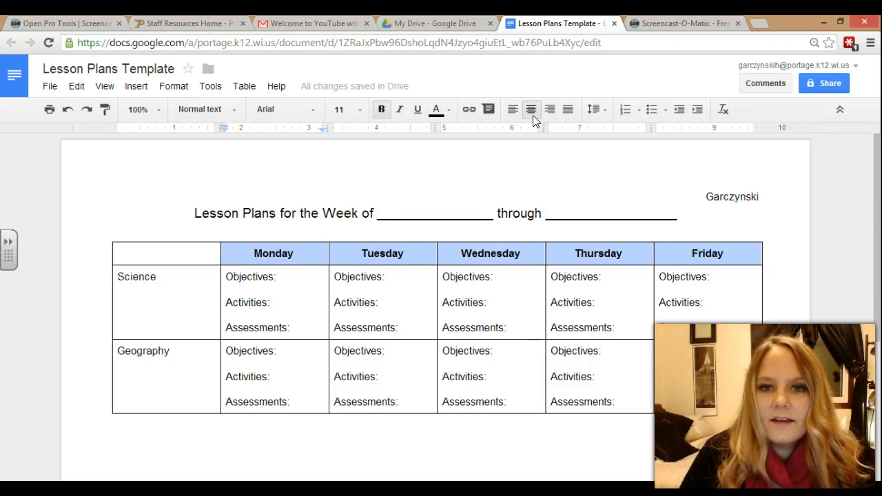
- Make the Science and Geography labels bold and horizontally centred
click(178, 342)
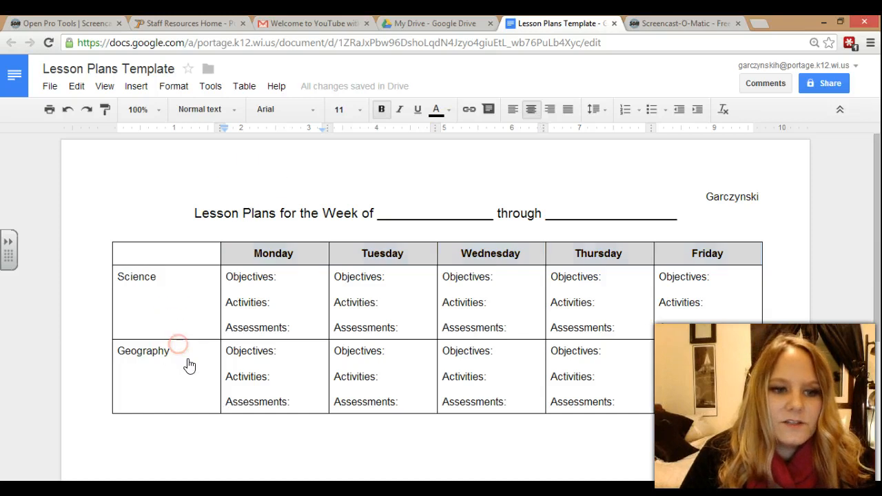
right_click(181, 357)
click(166, 351)
drag(165, 351, 125, 289)
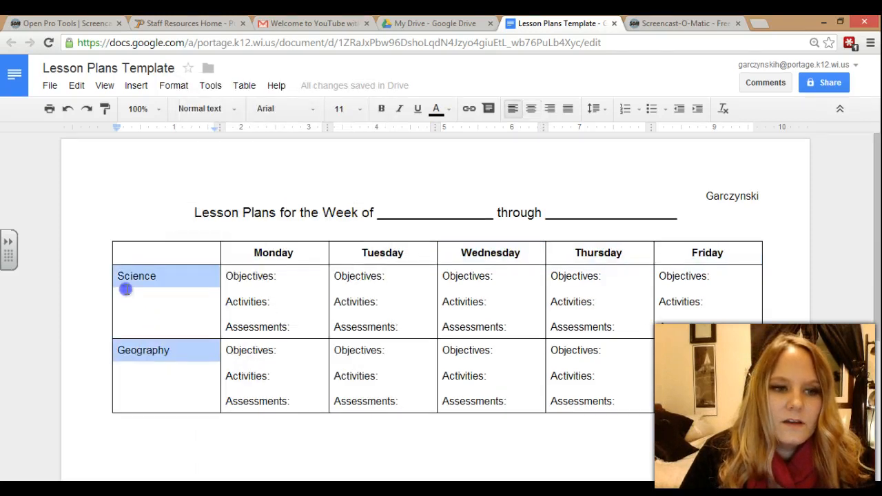
click(381, 109)
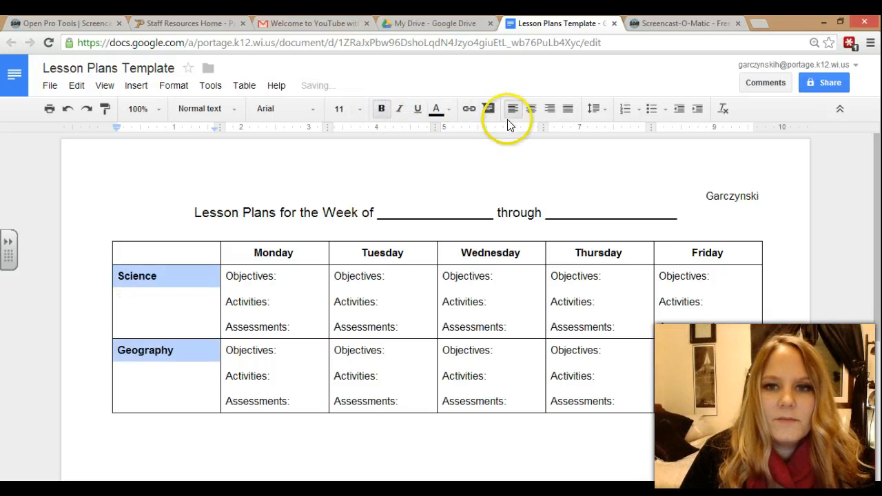
click(532, 110)
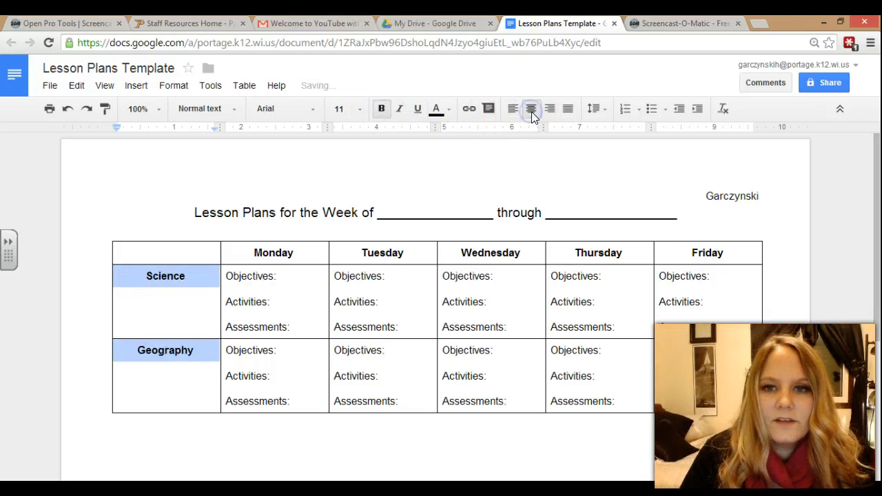
click(606, 109)
click(606, 109)
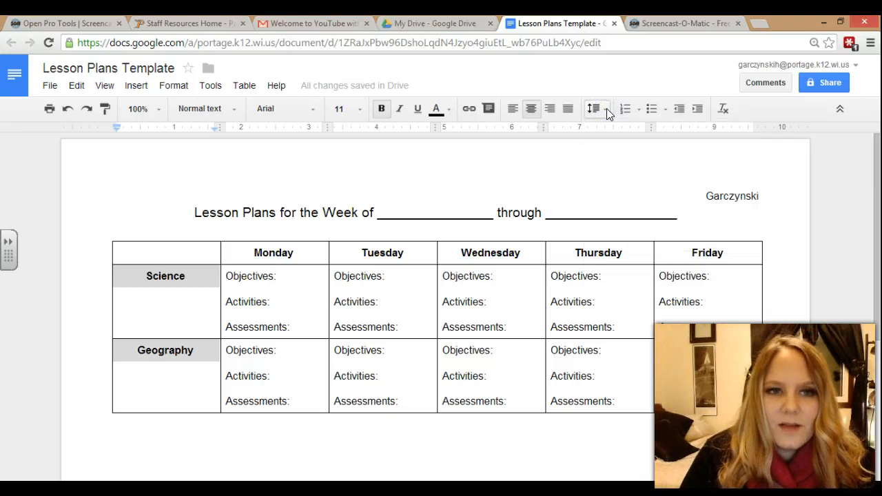
- In Table properties, set a 1.5 pt border, center cell vertical alignment and center table alignment
right_click(195, 275)
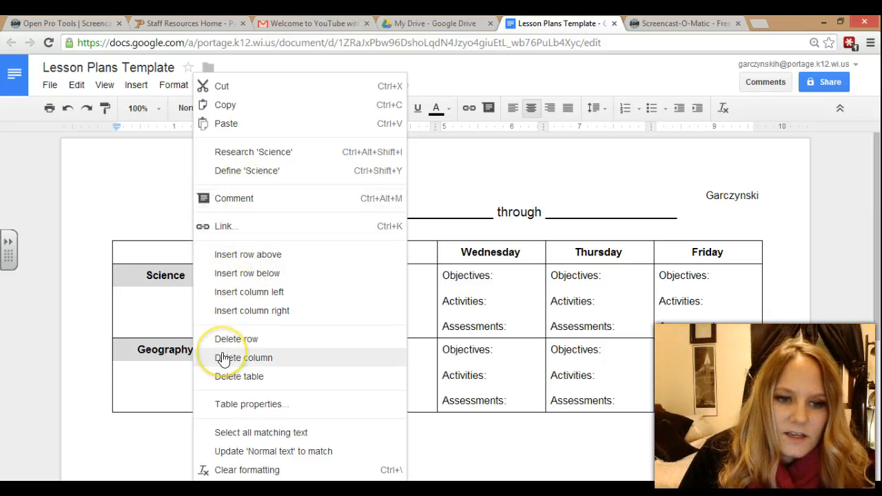
click(255, 404)
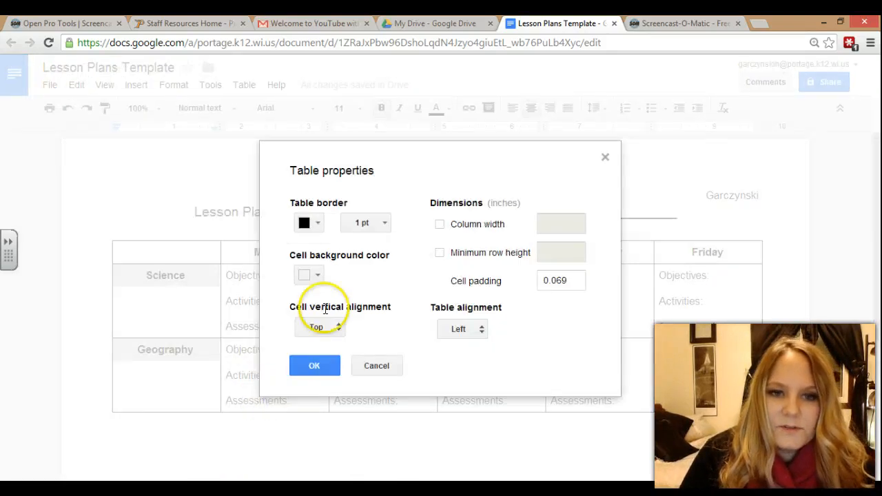
click(319, 225)
click(319, 226)
click(387, 220)
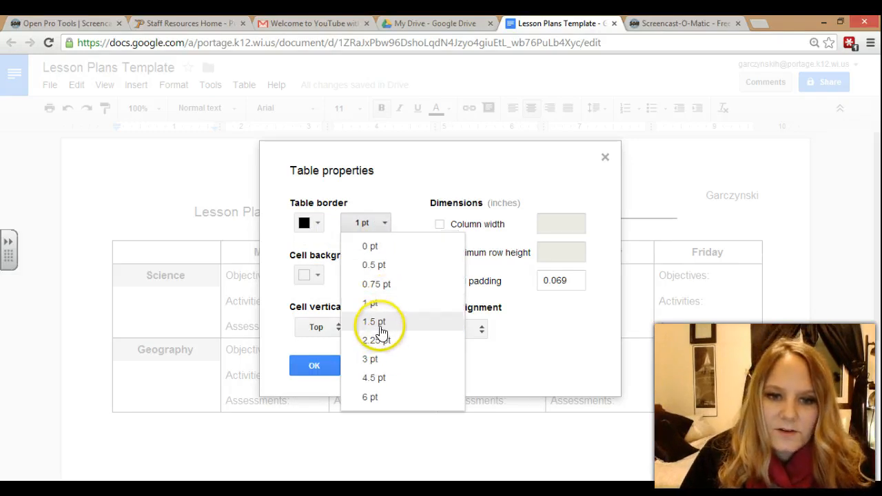
click(379, 323)
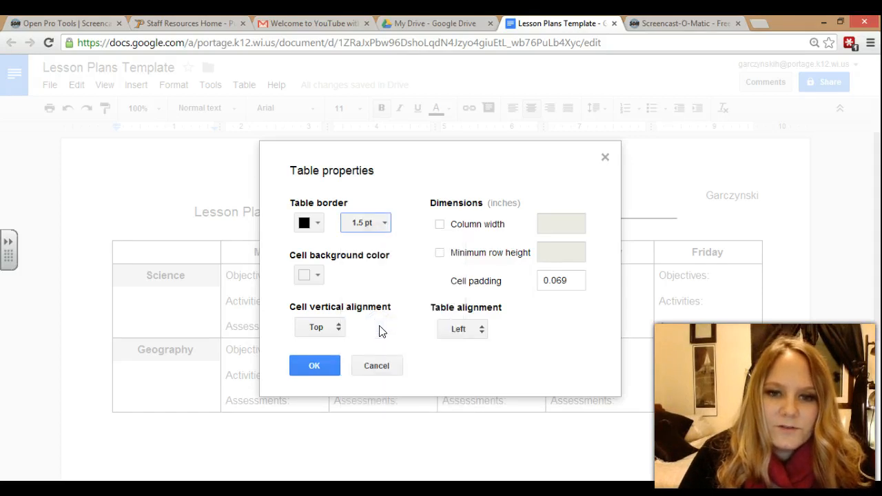
click(441, 225)
click(442, 224)
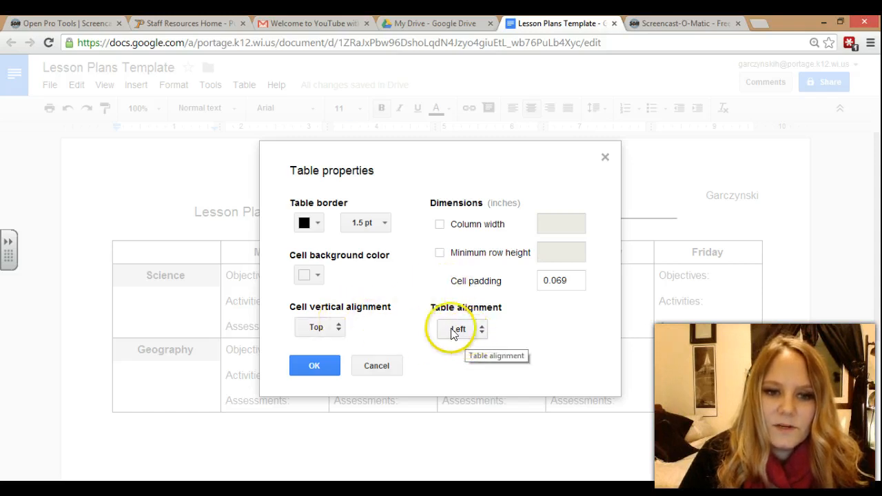
click(340, 331)
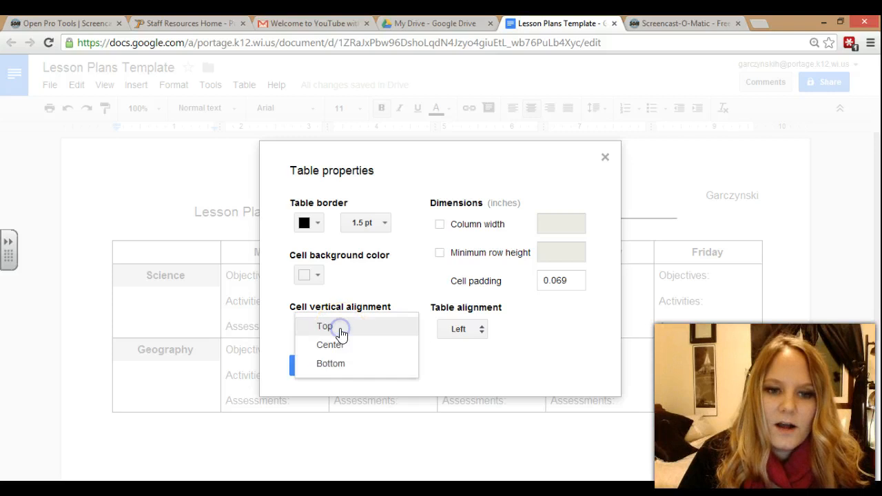
click(335, 346)
click(459, 330)
click(466, 348)
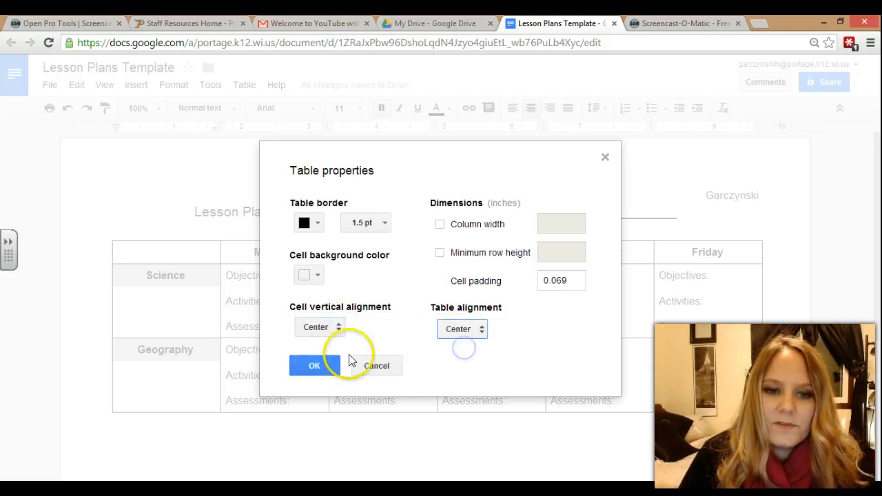
click(315, 364)
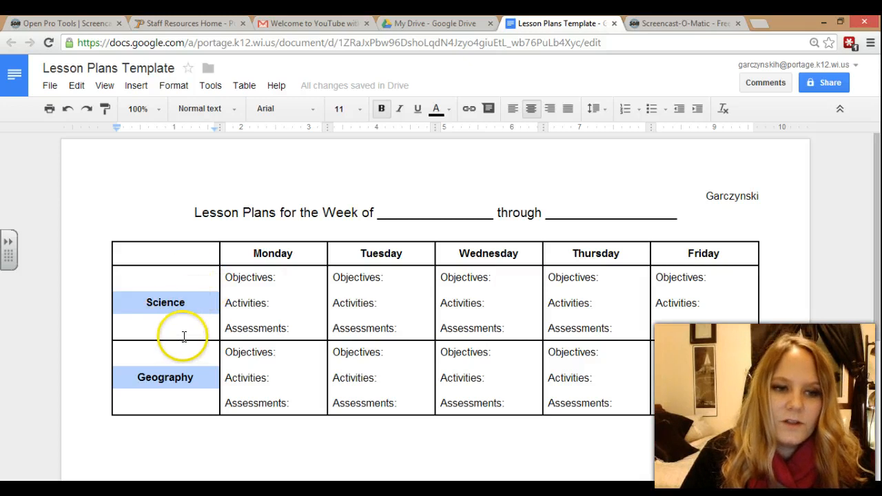
- Give the empty top-left table cell a dark grey background through Table properties
click(209, 399)
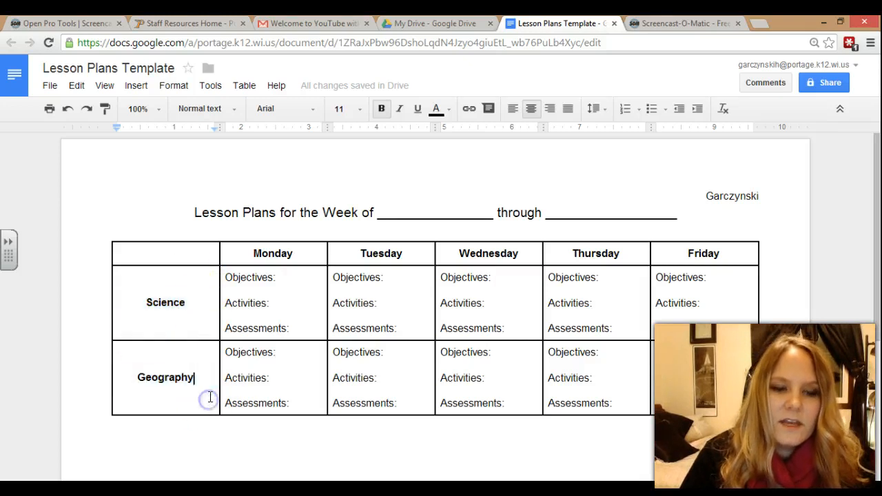
click(211, 254)
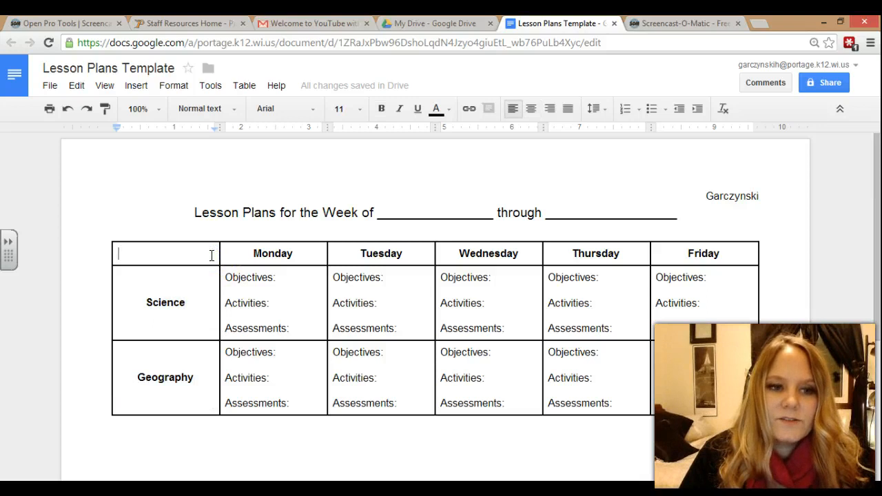
drag(212, 253, 172, 252)
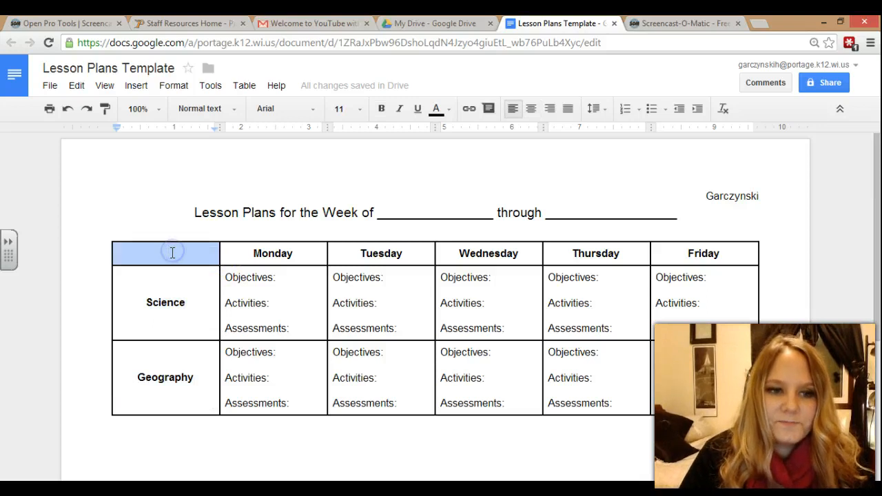
right_click(172, 252)
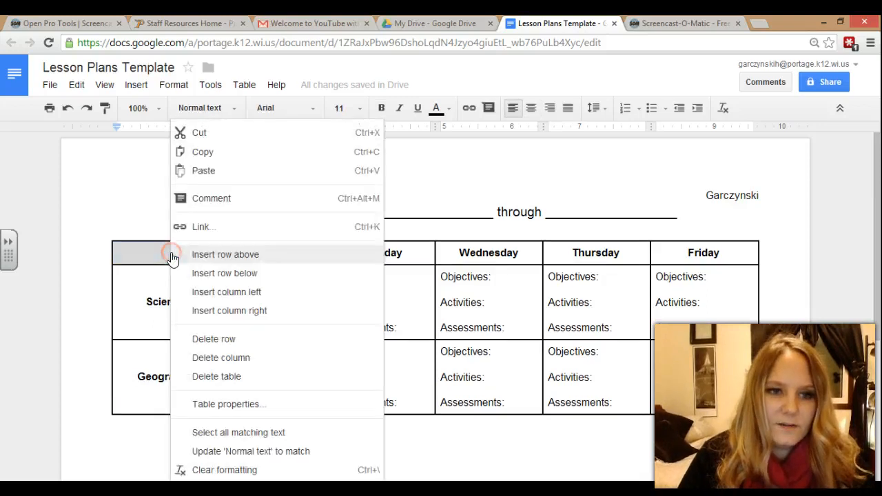
click(235, 405)
click(316, 275)
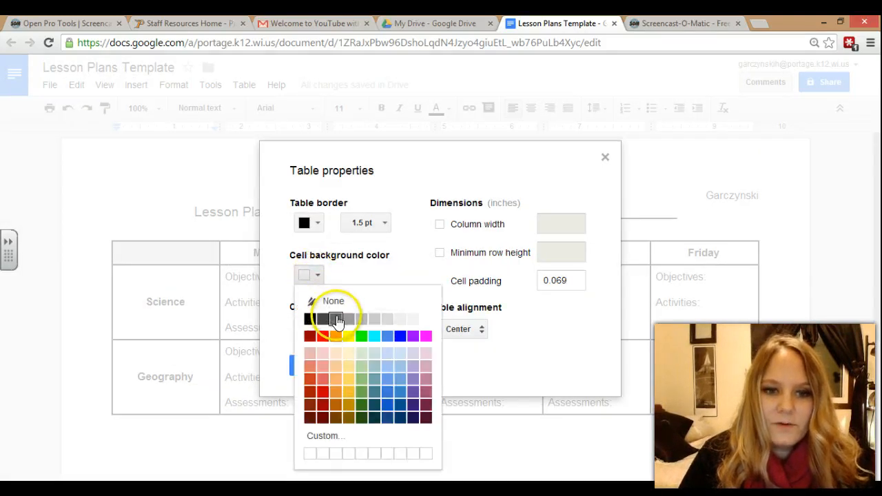
click(336, 318)
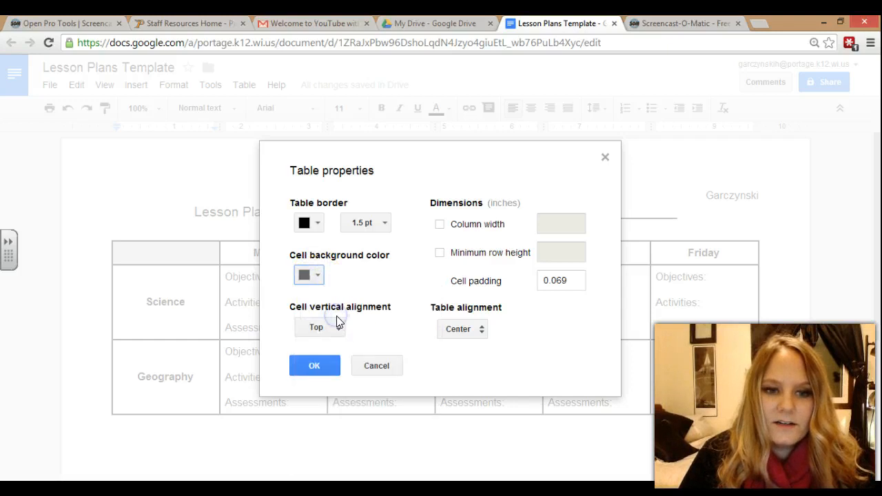
click(327, 364)
right_click(421, 431)
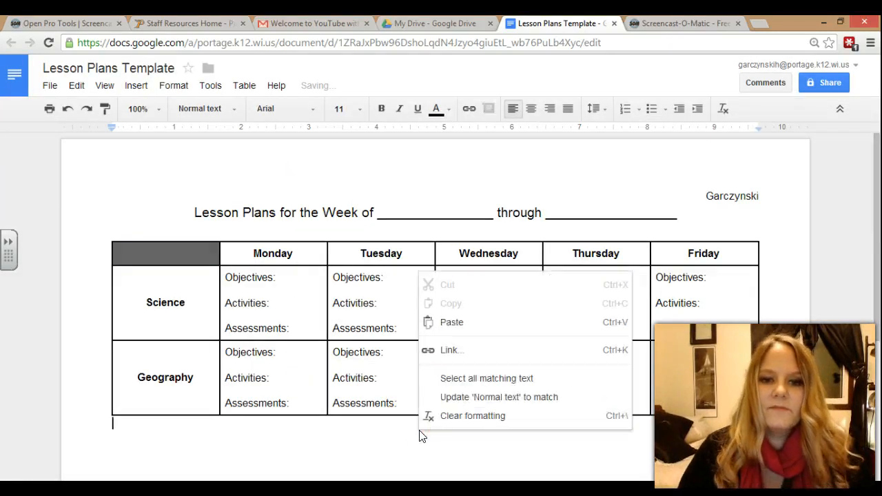
click(372, 450)
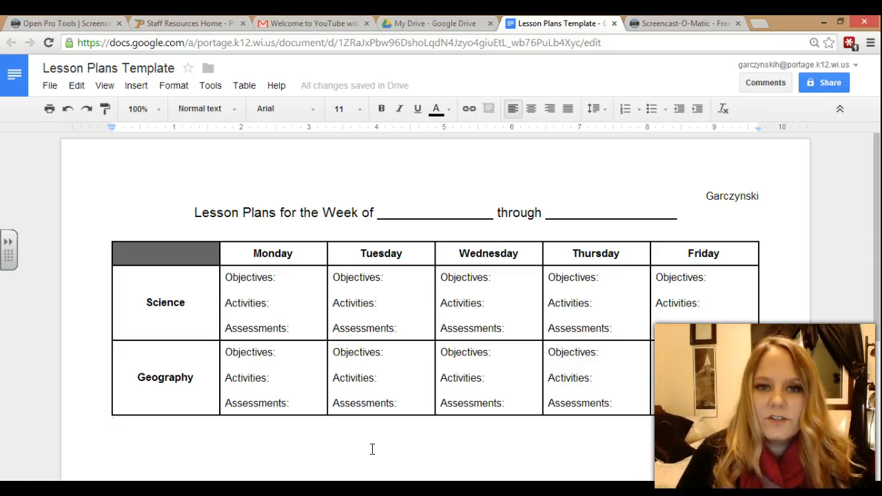
scroll(373, 449, down, 1)
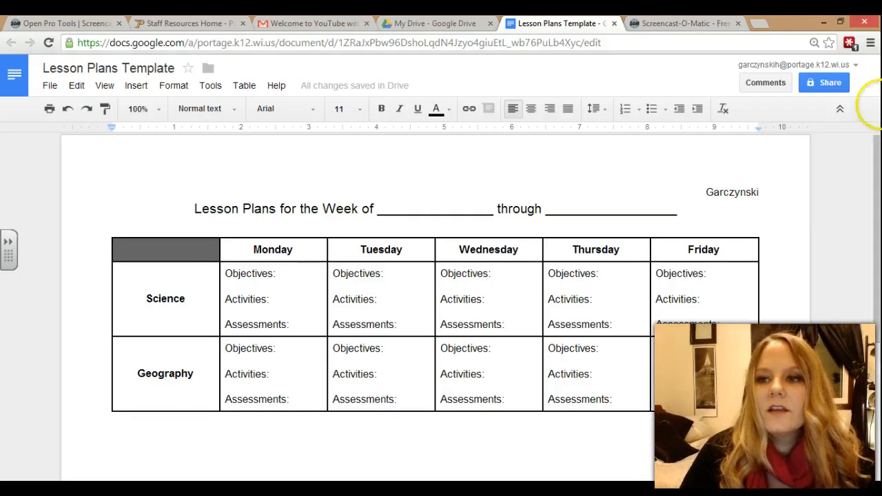
- Keep the document's visibility Shared privately in sharing settings and begin inviting people
click(837, 88)
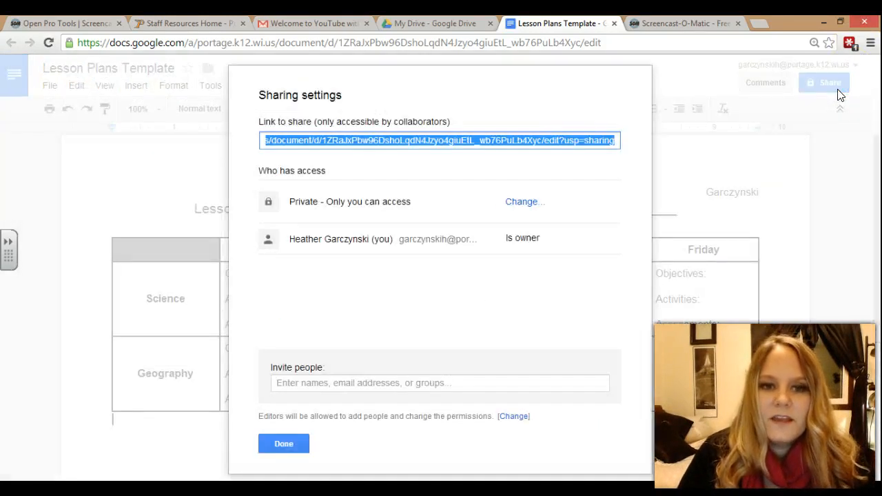
click(523, 207)
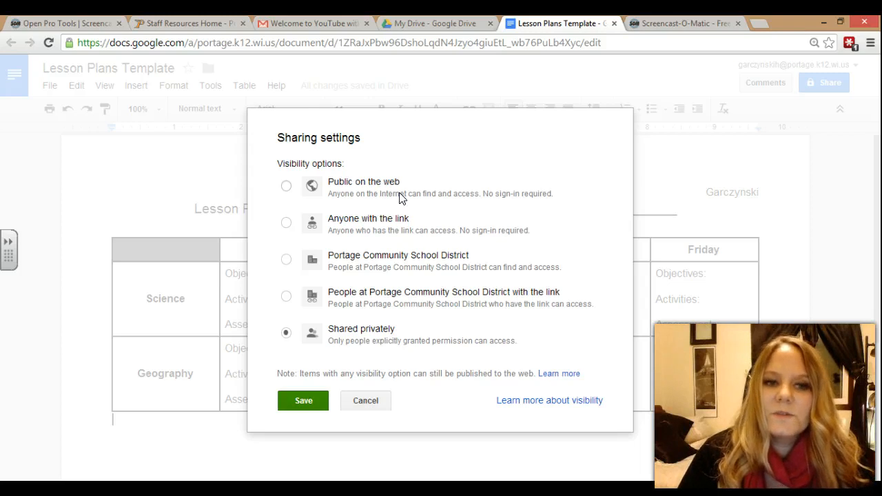
click(299, 405)
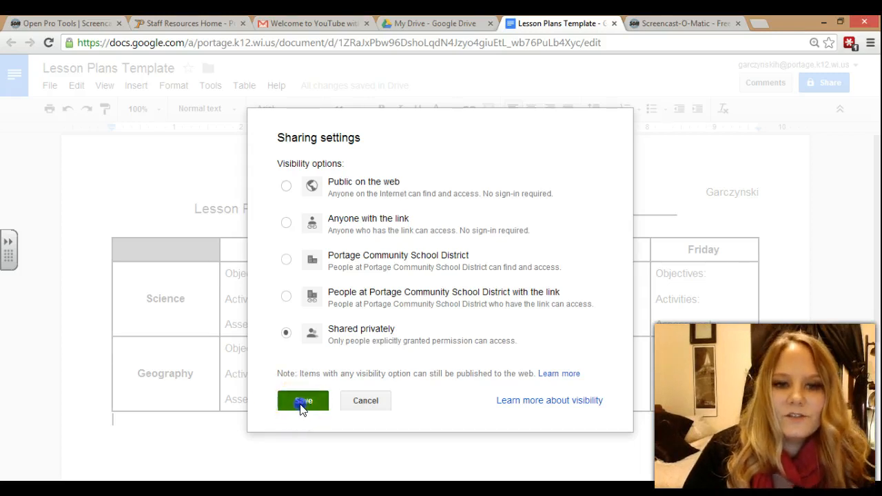
click(297, 381)
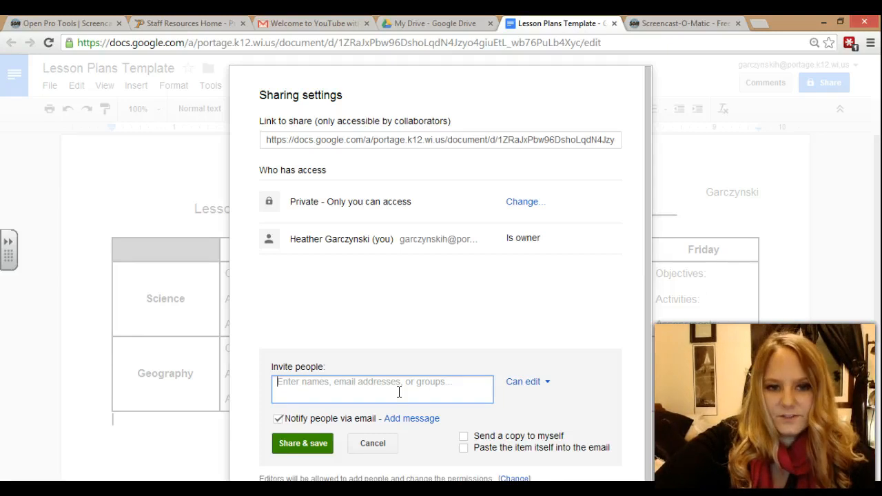
- Add the invited contact as a collaborator on the template
text(s)
key(BackSpace)
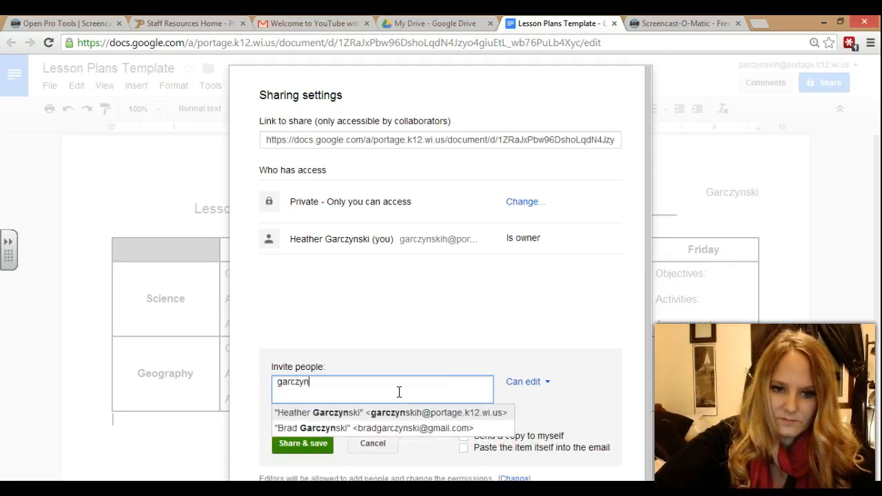
click(408, 411)
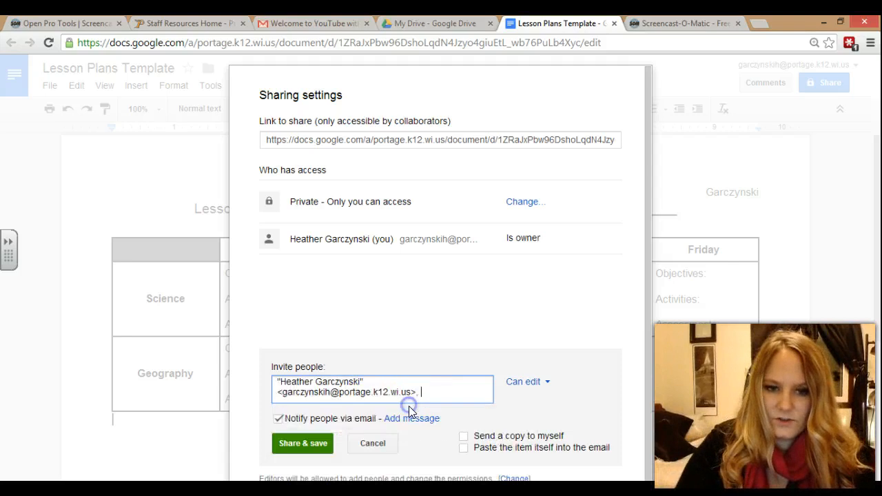
- Set the invitee's permission level to Can view
click(544, 384)
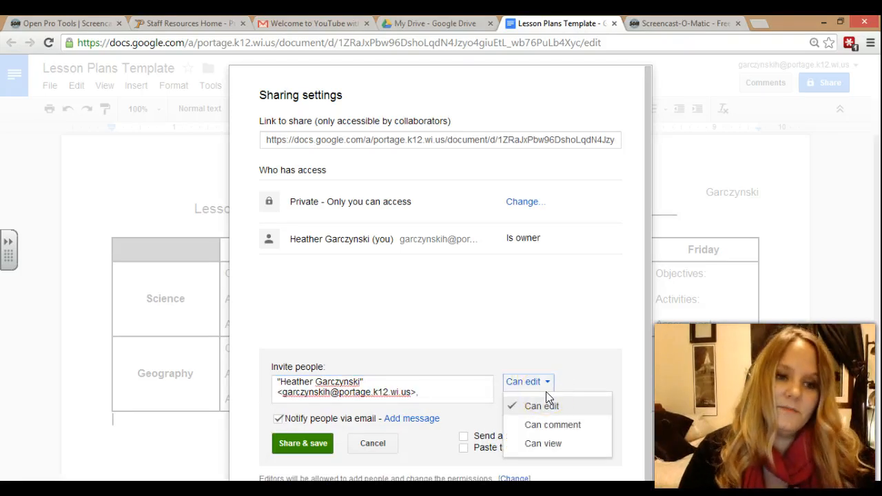
click(548, 405)
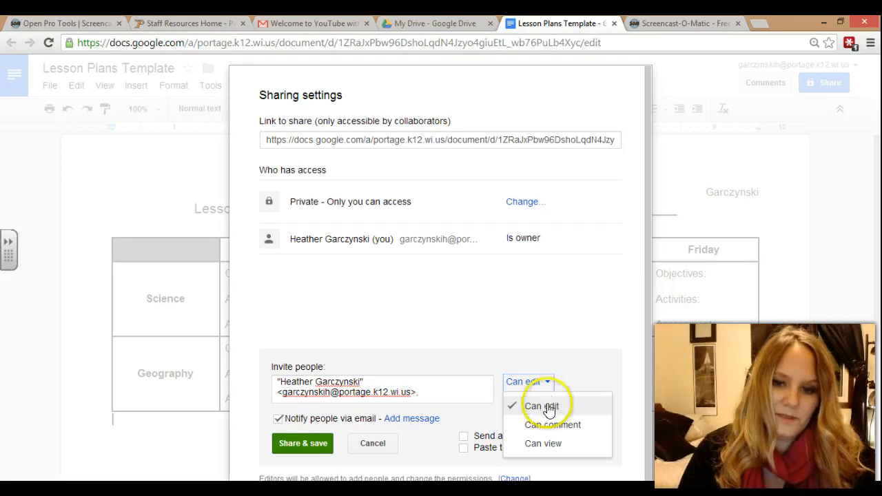
click(549, 413)
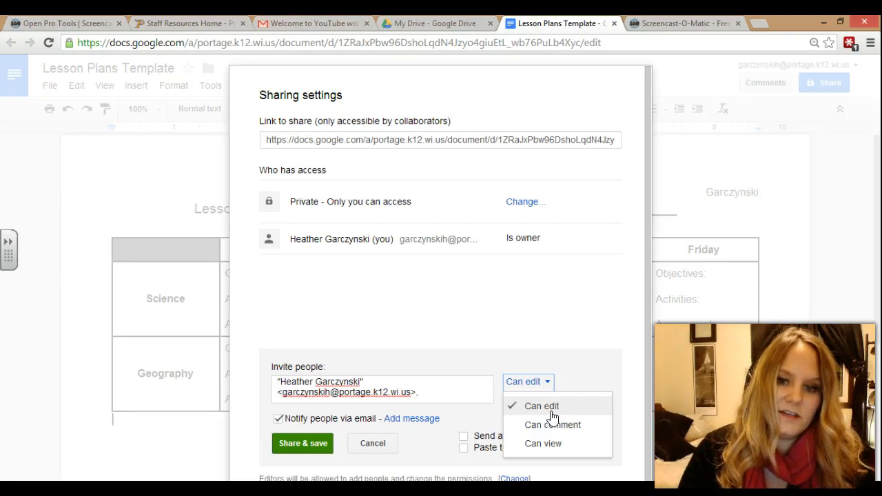
click(554, 428)
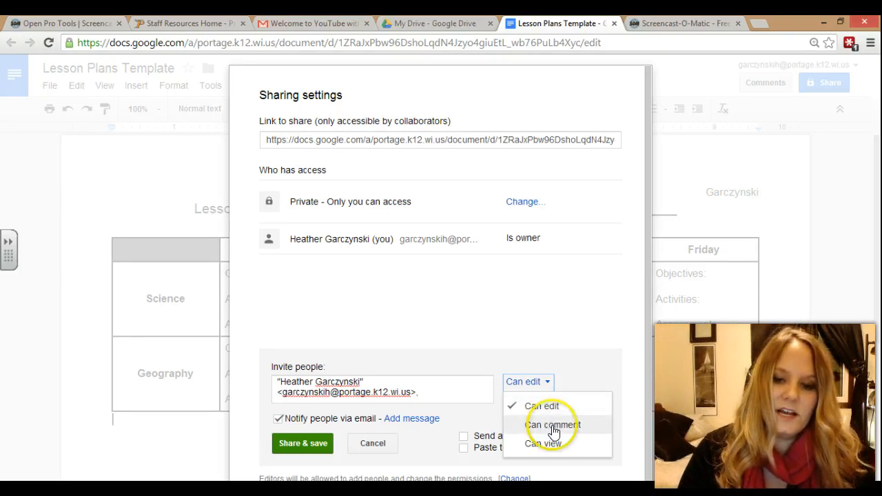
click(554, 444)
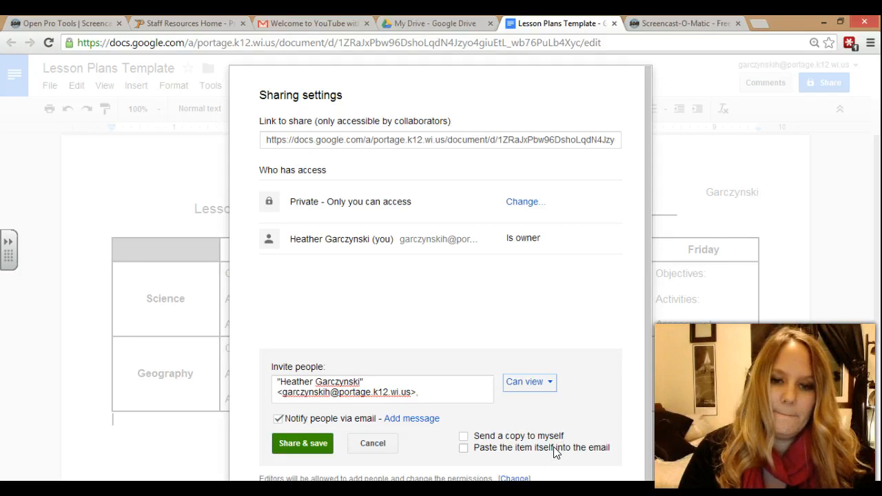
- Add a personal message, then share, save and close the sharing settings
click(308, 439)
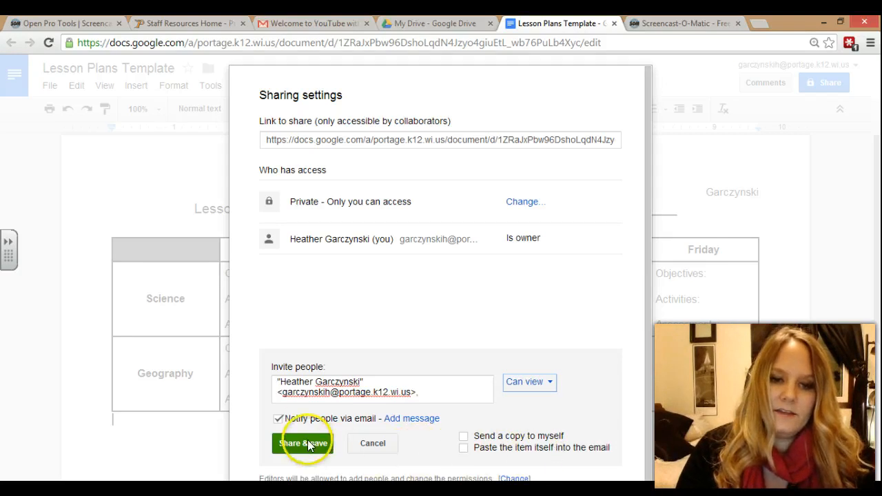
click(398, 418)
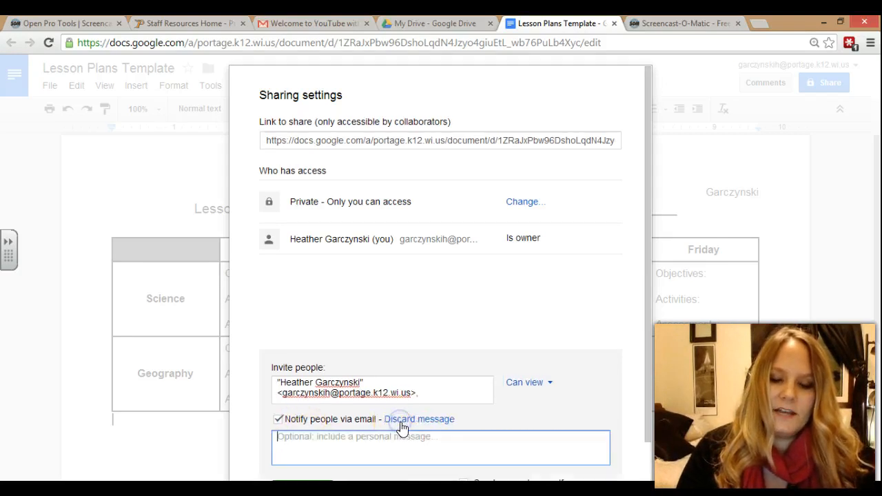
drag(648, 365, 646, 452)
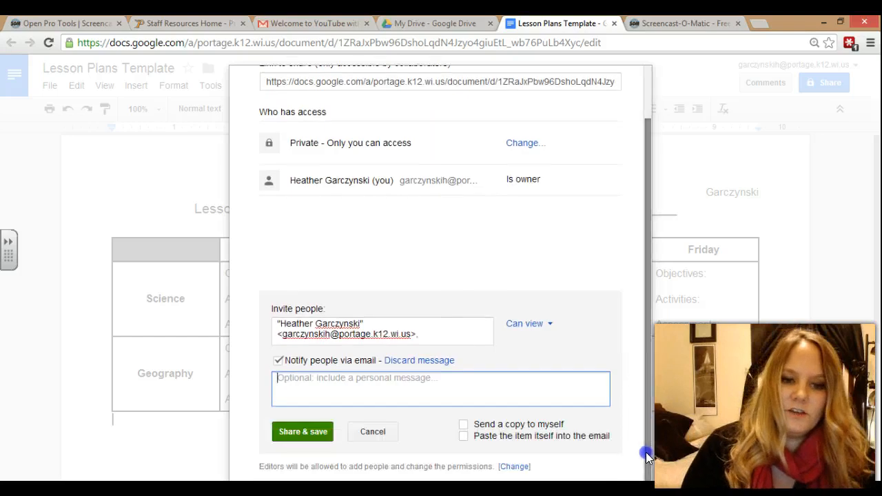
click(306, 432)
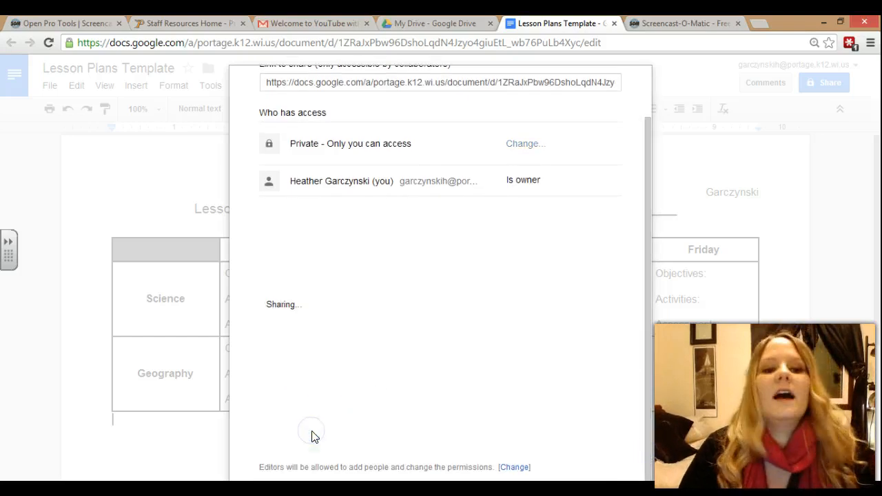
click(285, 445)
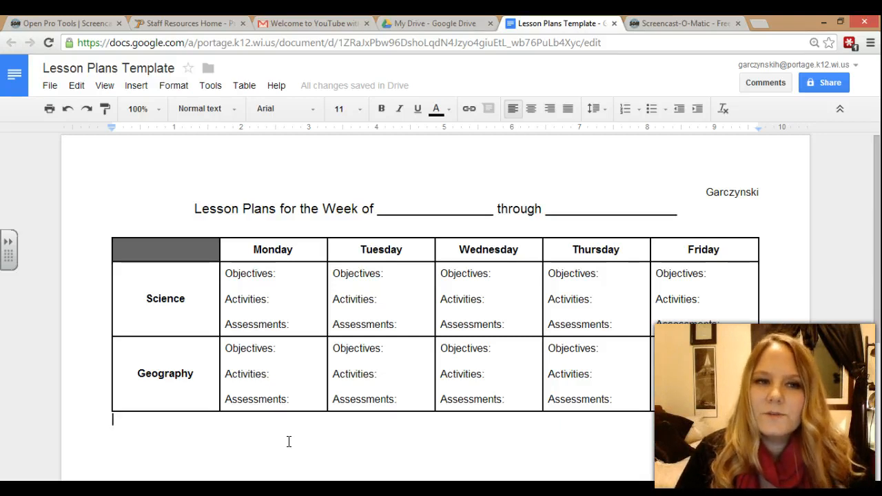
click(201, 272)
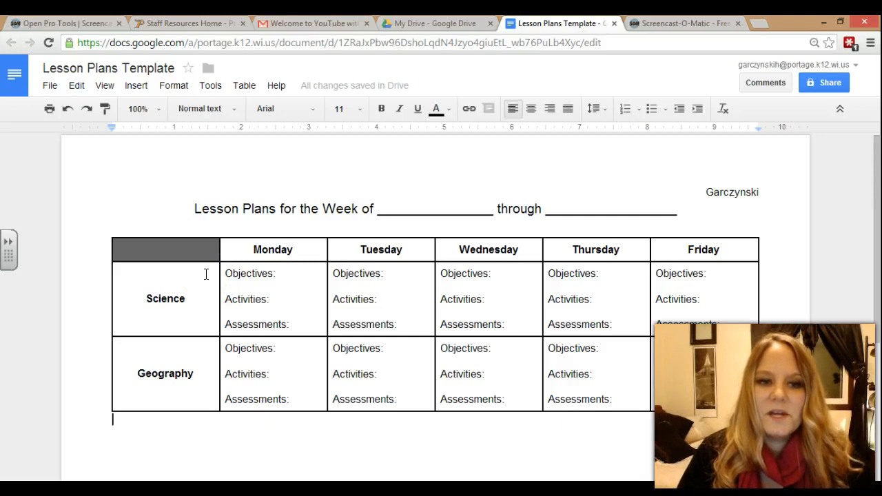
click(50, 87)
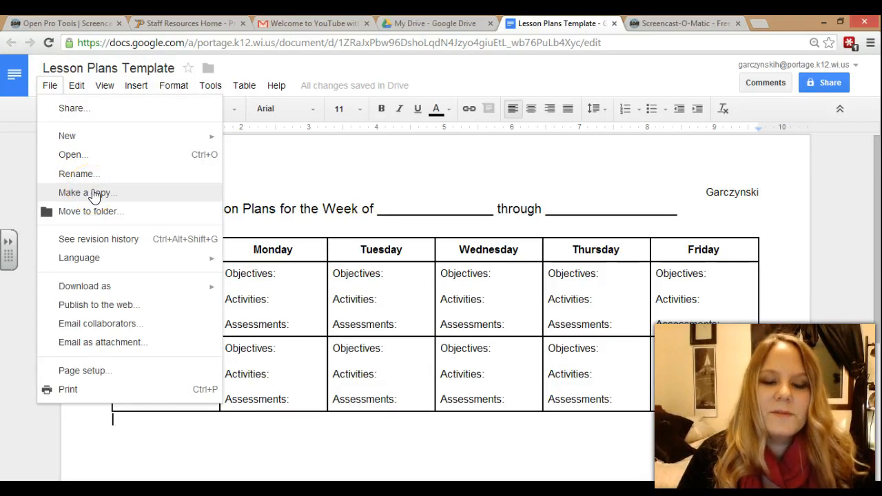
click(299, 308)
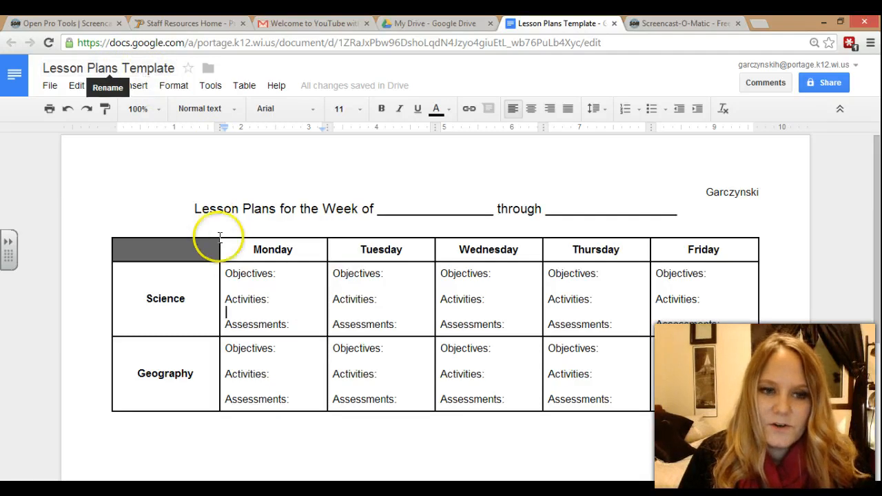
- Type the sample objective 'Students will create a video.' in Monday's Science Objectives cell
click(287, 271)
text(Students will create a vieo)
key(BackSpace)
key(BackSpace)
text(deo.)
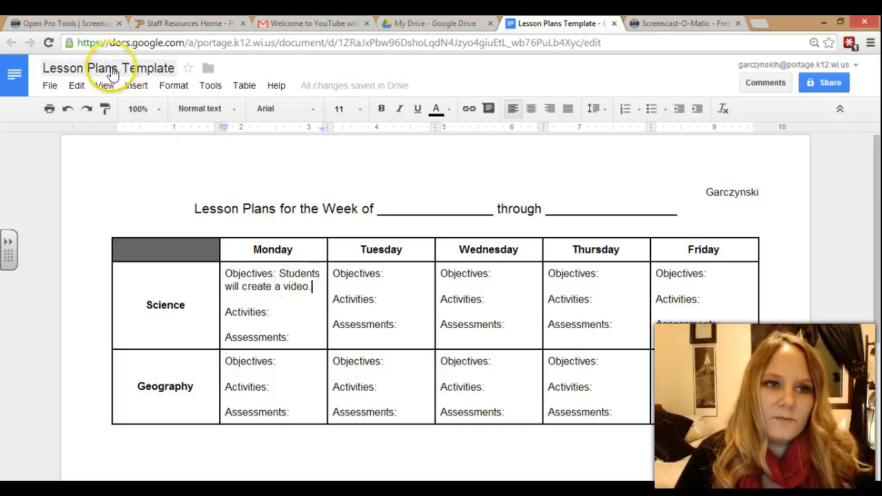
- Delete the sample sentence so Monday's objectives cell is empty again, and bring up the File menu
drag(319, 286, 279, 273)
key(BackSpace)
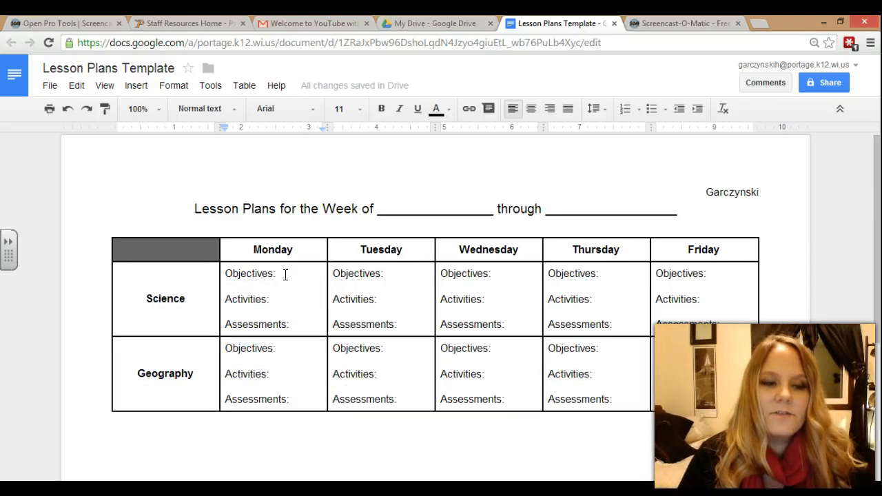
click(51, 88)
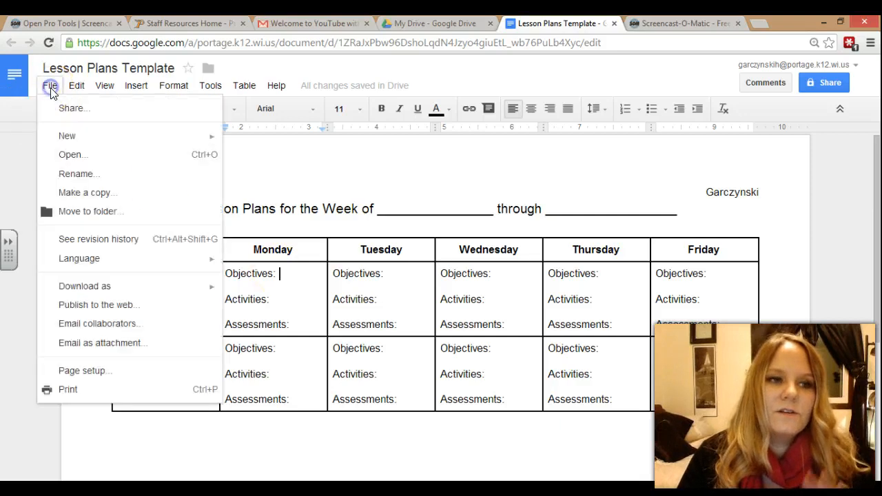
- Make a copy of the template named 'Lesson Plans Week 1'
click(95, 193)
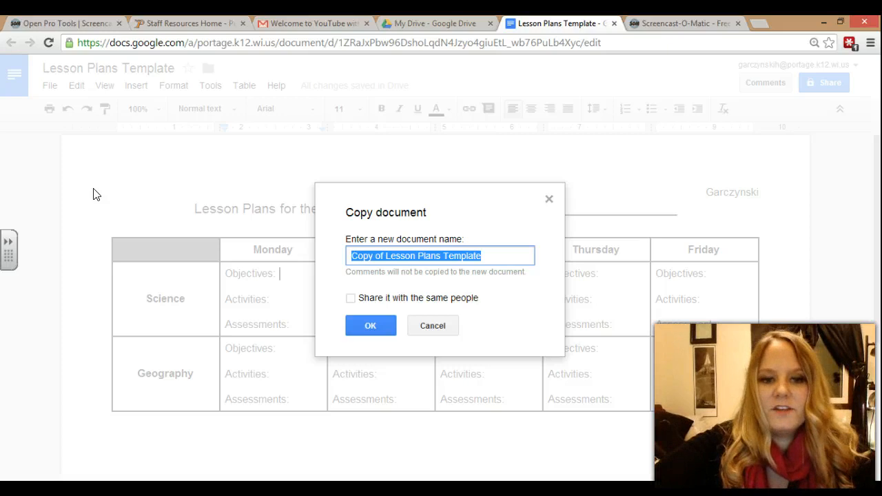
text(Lesson)
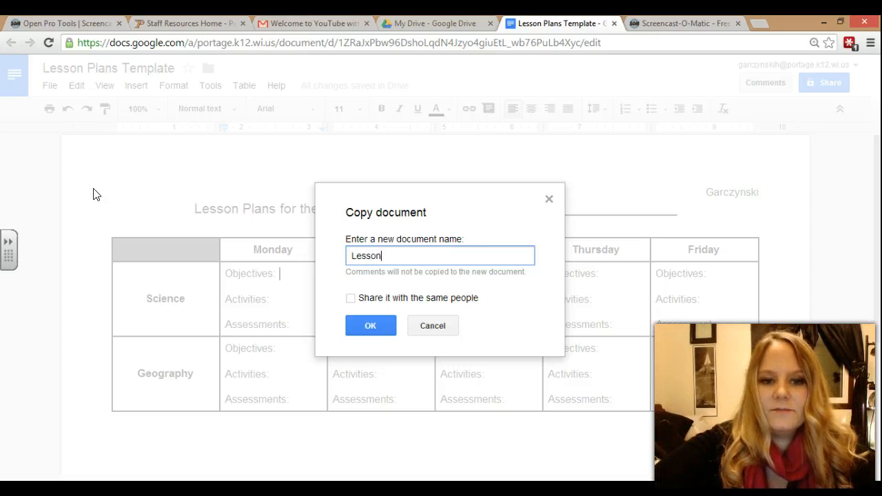
text( Plans Week 1)
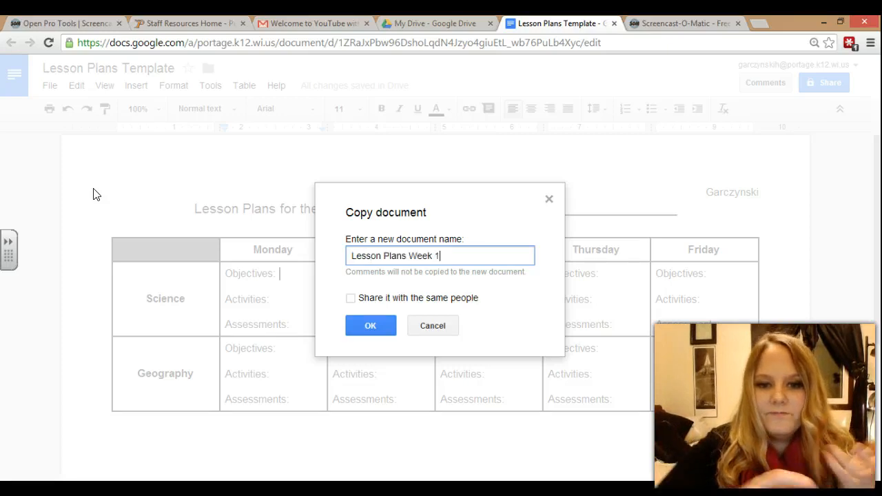
click(362, 321)
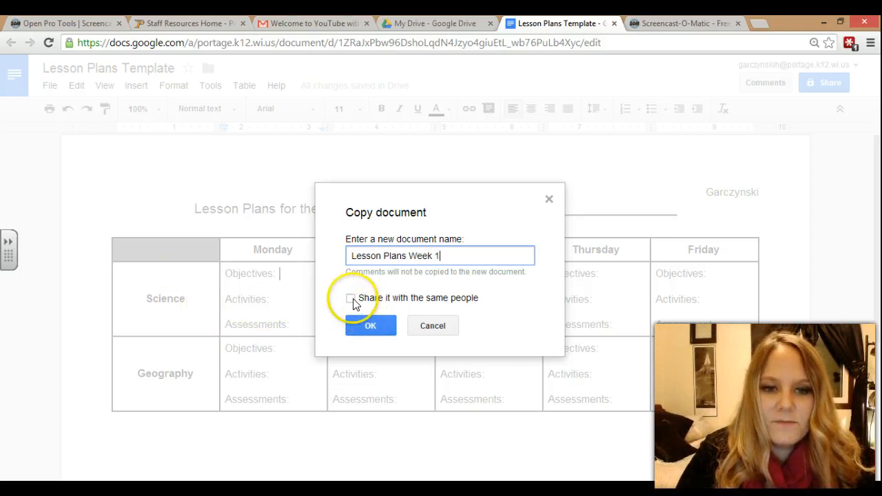
click(365, 325)
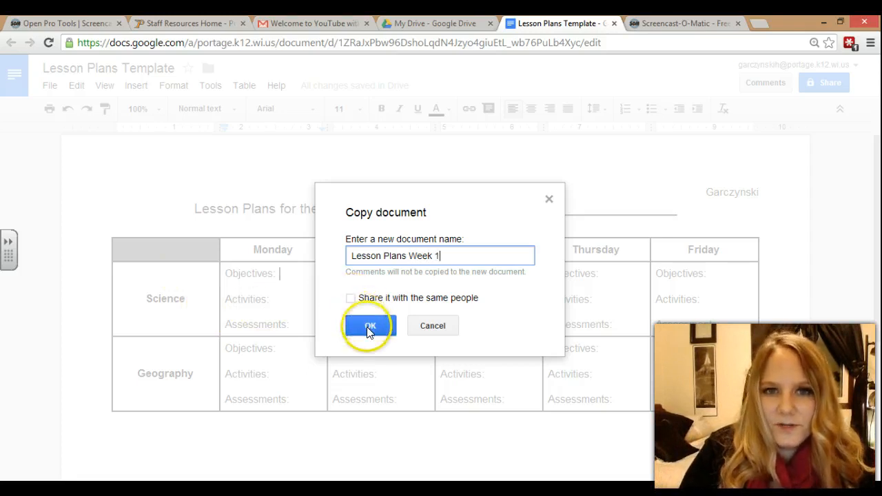
click(368, 328)
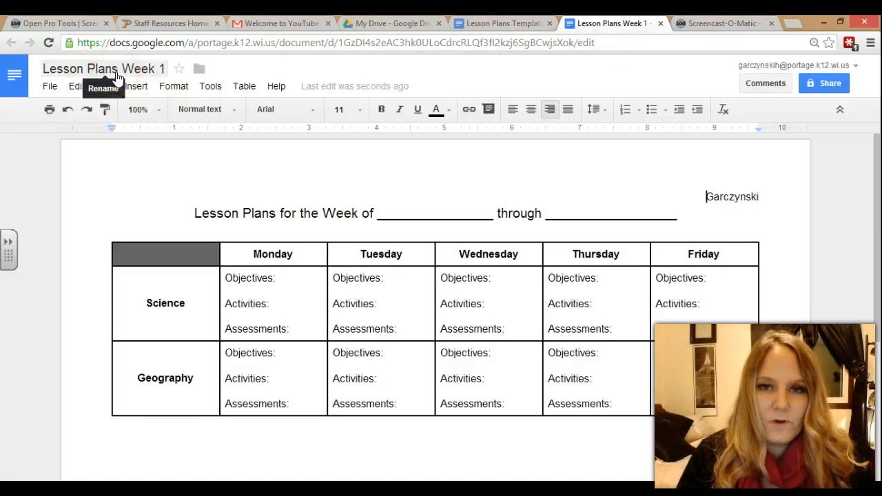
- Fill the Week 1 heading blanks with 'January 6th' and 'January 10th'
click(504, 26)
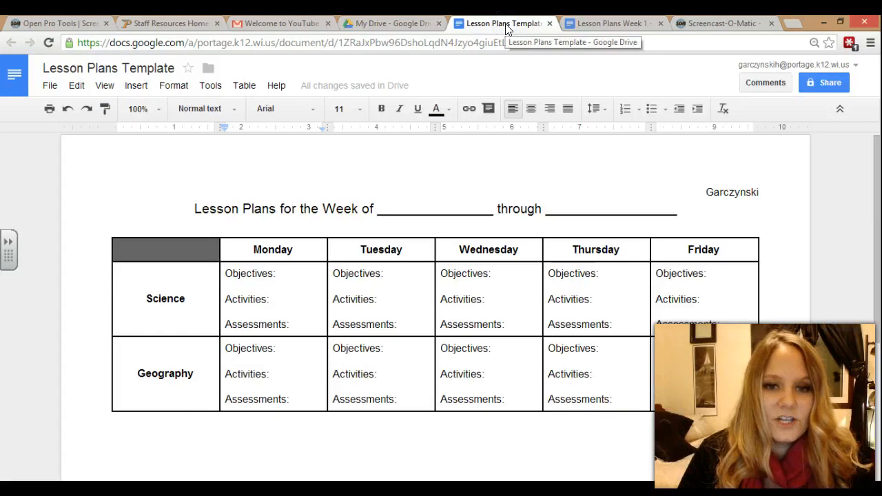
click(601, 24)
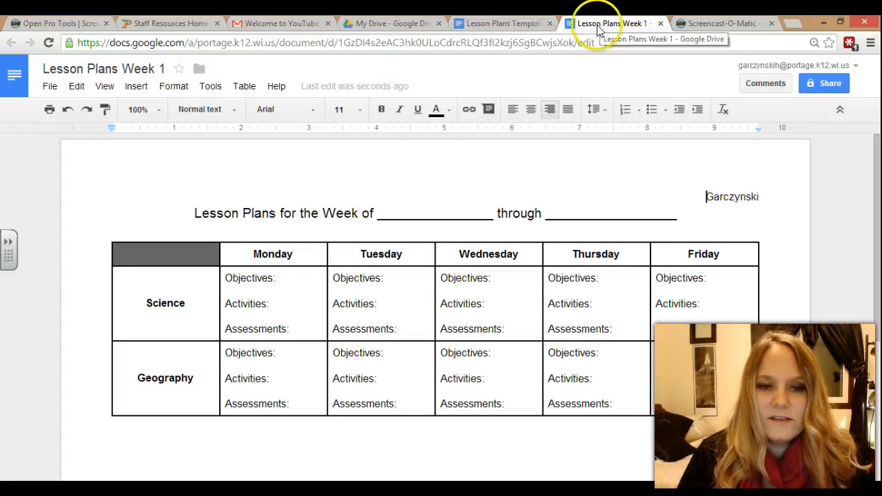
double_click(420, 213)
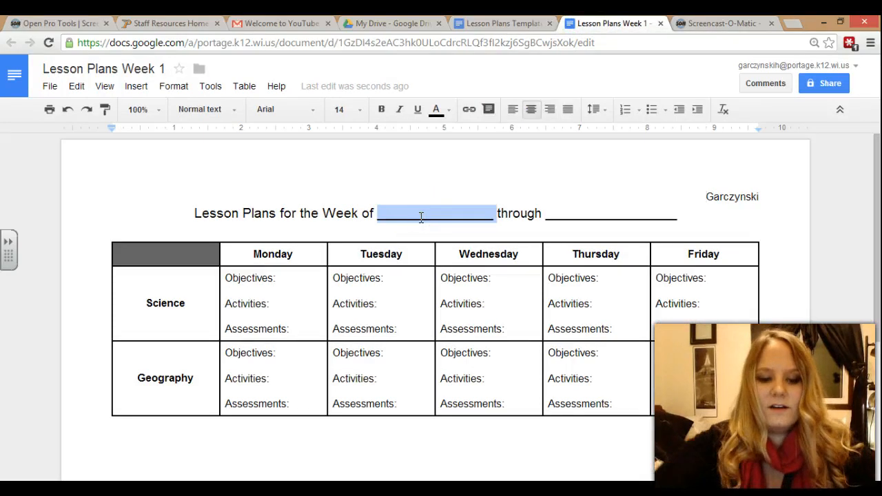
text(January 6th)
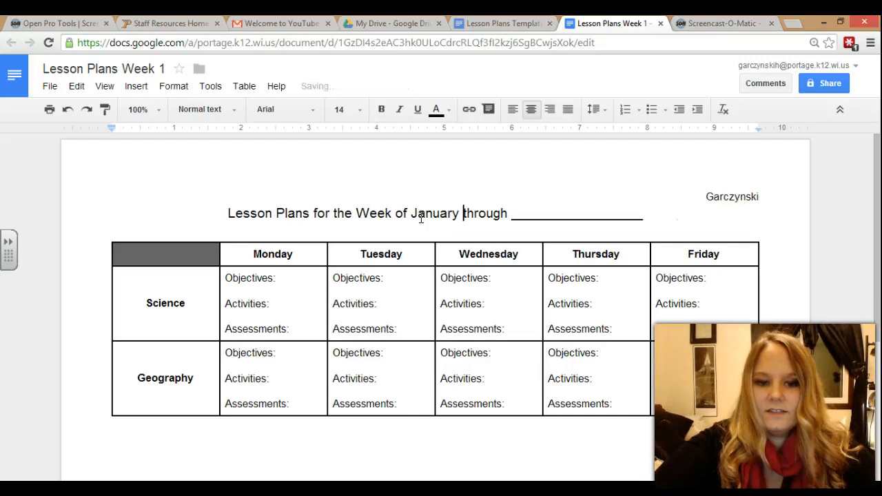
double_click(553, 217)
text(January )
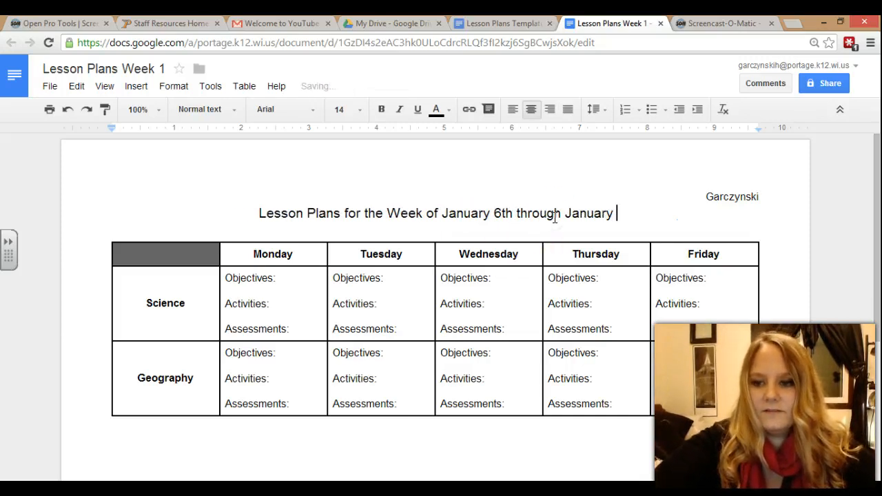
text(10th)
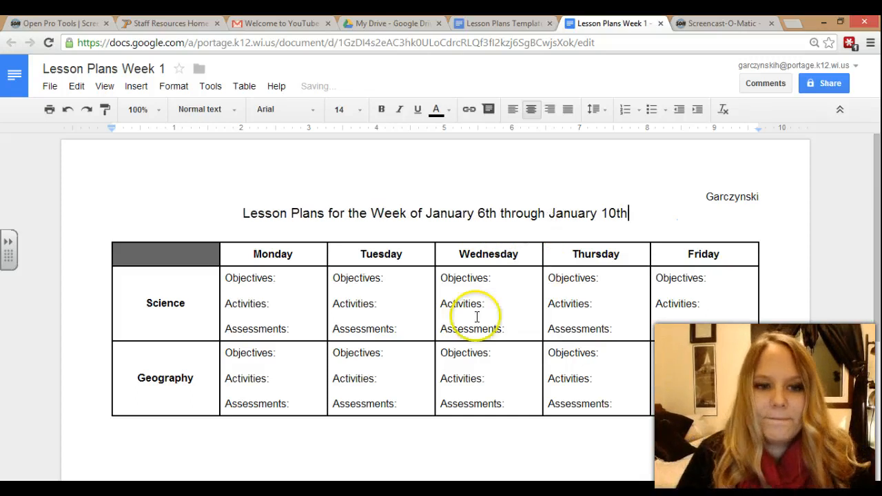
click(295, 282)
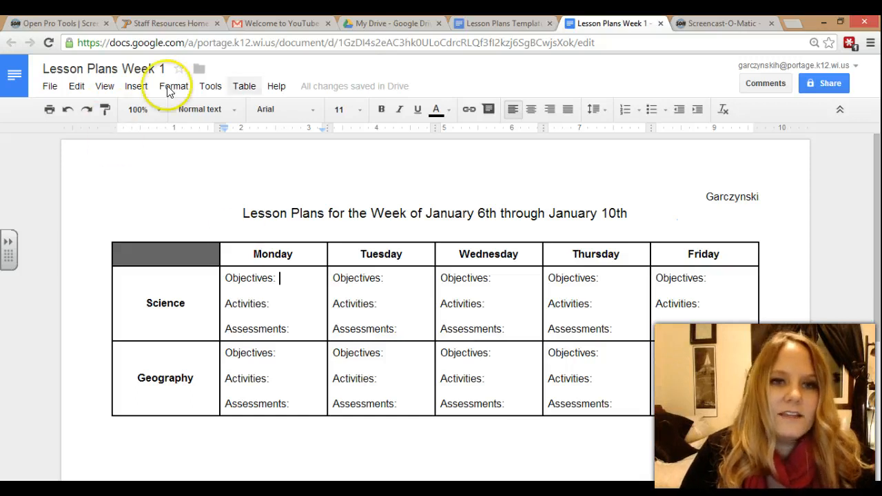
- Put the cursor on the empty line below the lesson table and bring up the Insert menu
mouse_move(373, 90)
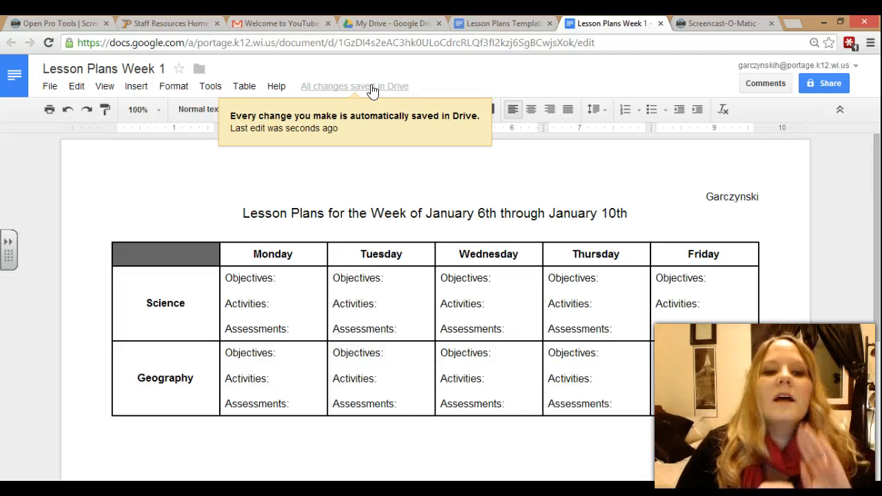
drag(870, 191, 879, 247)
click(459, 363)
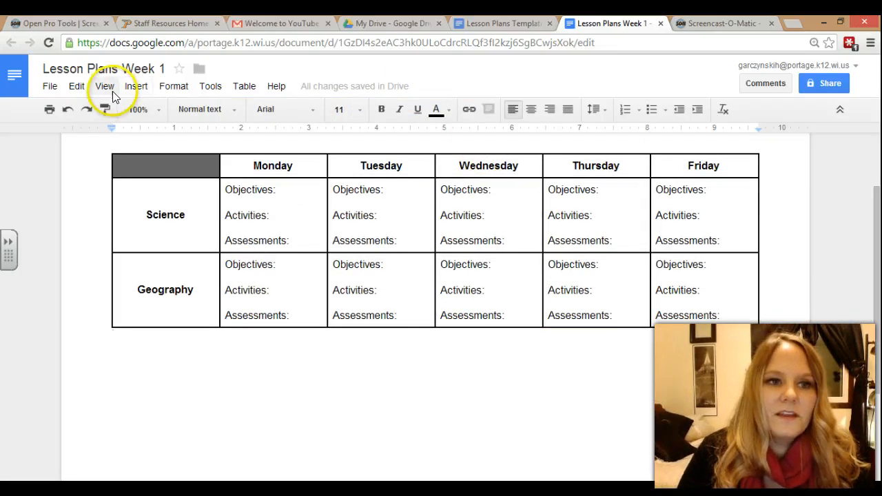
click(134, 87)
- Upload the Textbook stacked-books picture from the computer below the lesson table
click(155, 108)
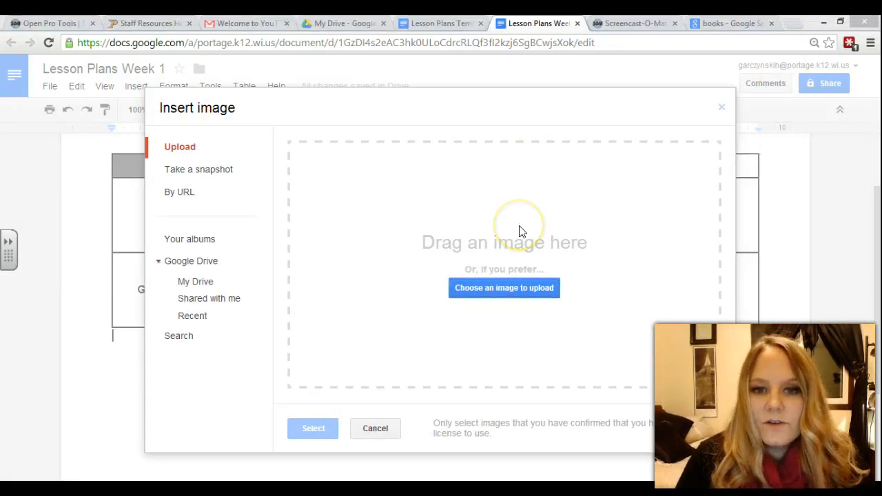
click(509, 289)
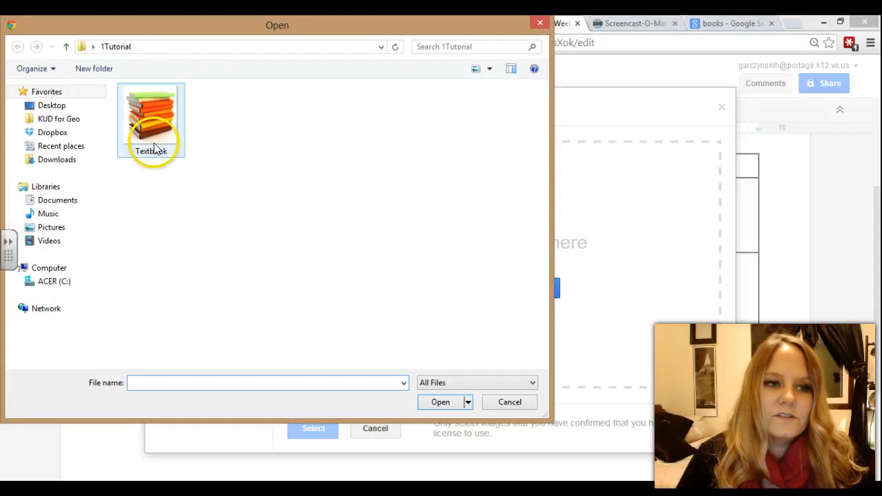
click(149, 110)
click(434, 404)
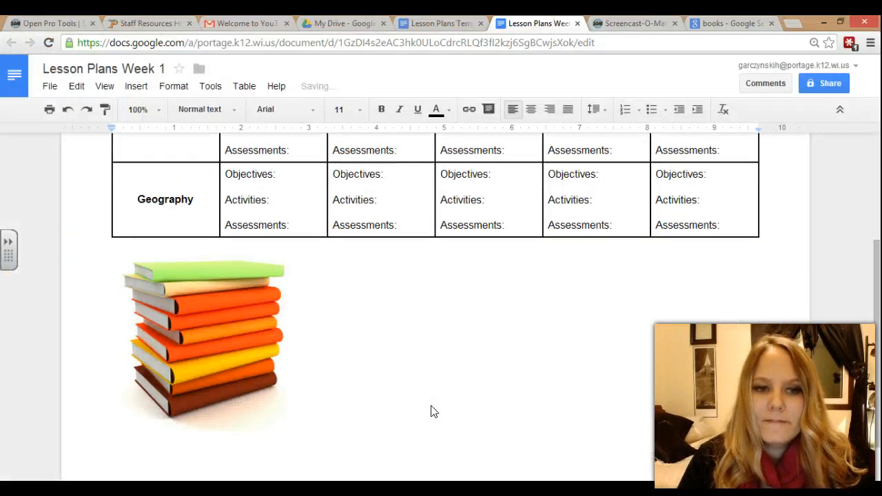
- Center the stacked-books image on the page
click(259, 371)
click(233, 359)
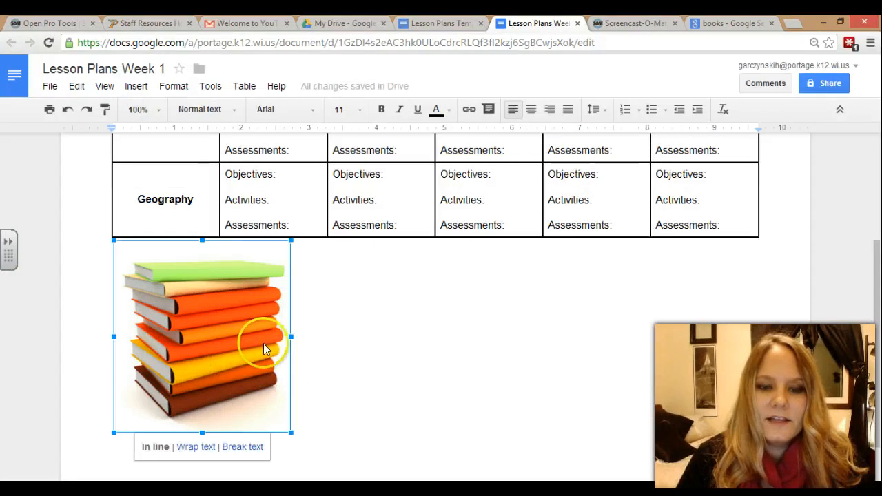
click(534, 110)
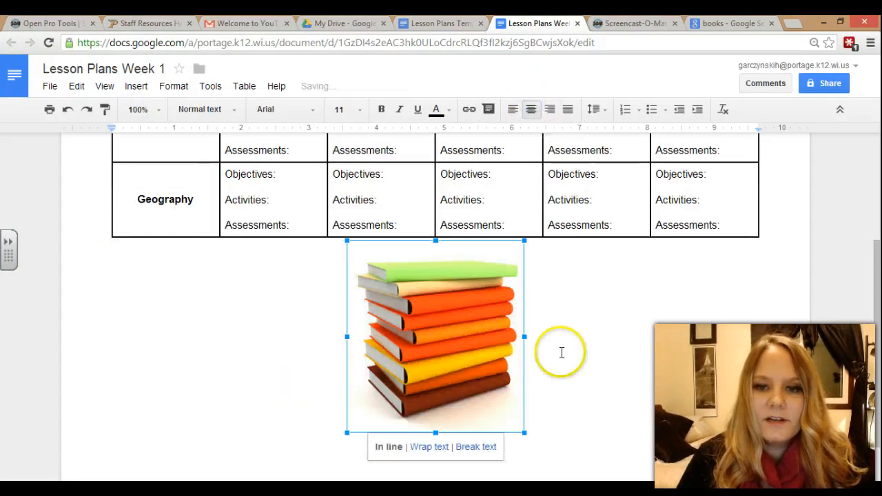
click(573, 377)
- Set the document zoom to 75%
drag(875, 284, 875, 166)
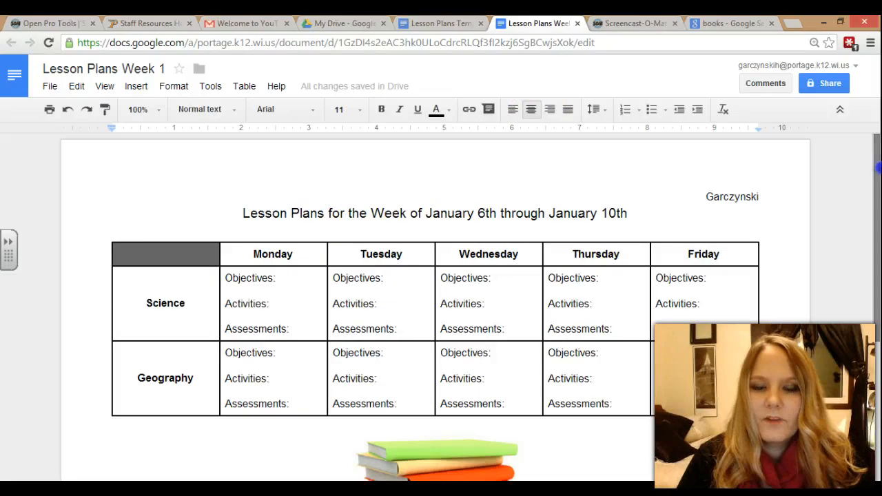
click(114, 87)
click(115, 87)
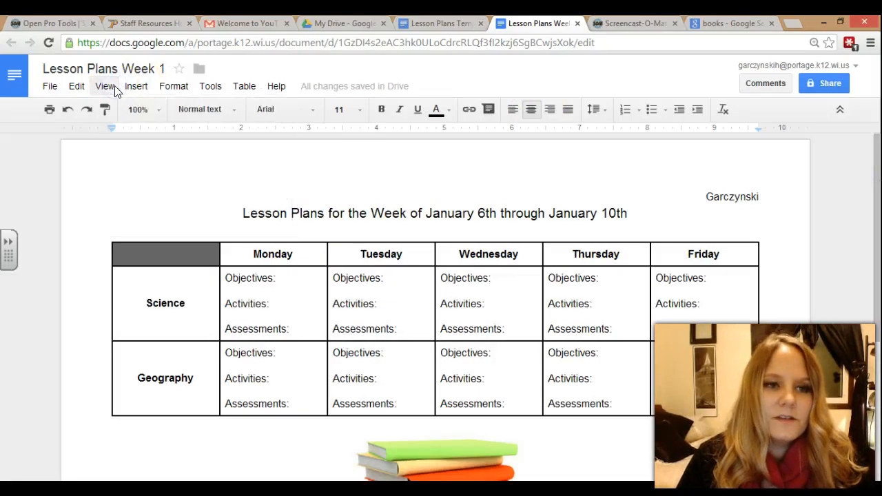
click(156, 109)
click(147, 153)
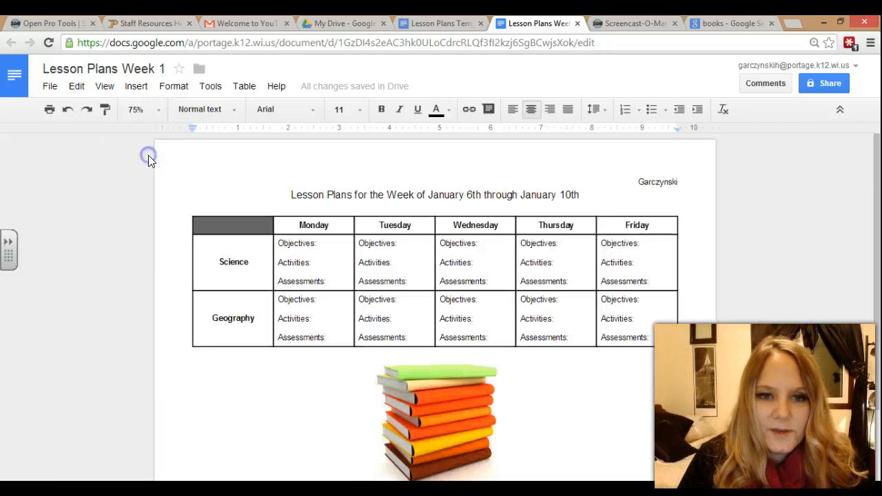
mouse_move(877, 227)
mouse_down()
mouse_move(877, 248)
mouse_move(877, 228)
mouse_up()
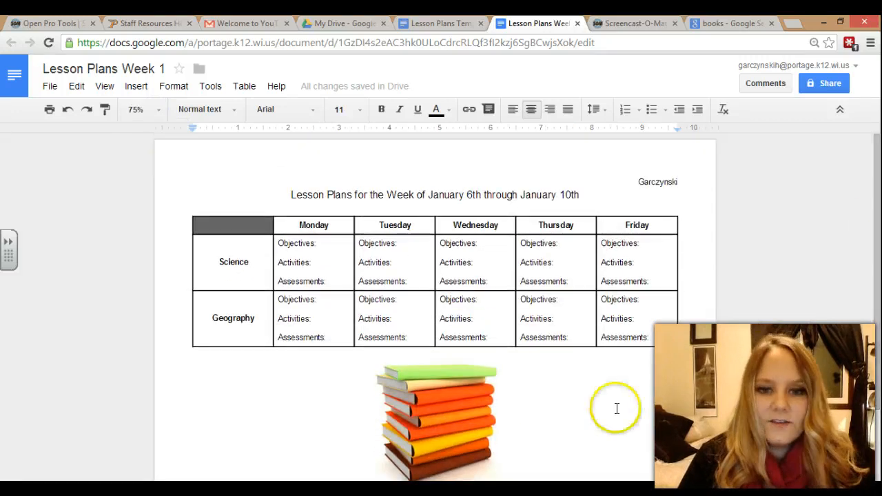
scroll(455, 417, down, 2)
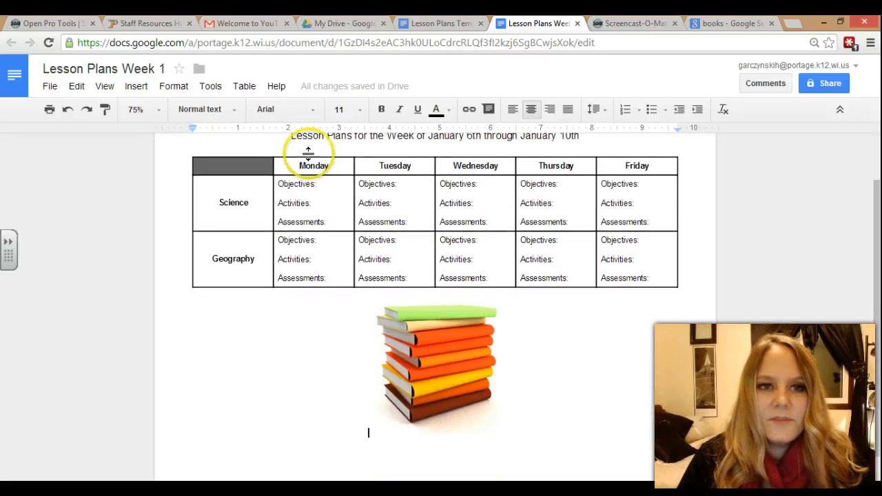
- Start inserting a second image from a web address (By URL)
click(140, 87)
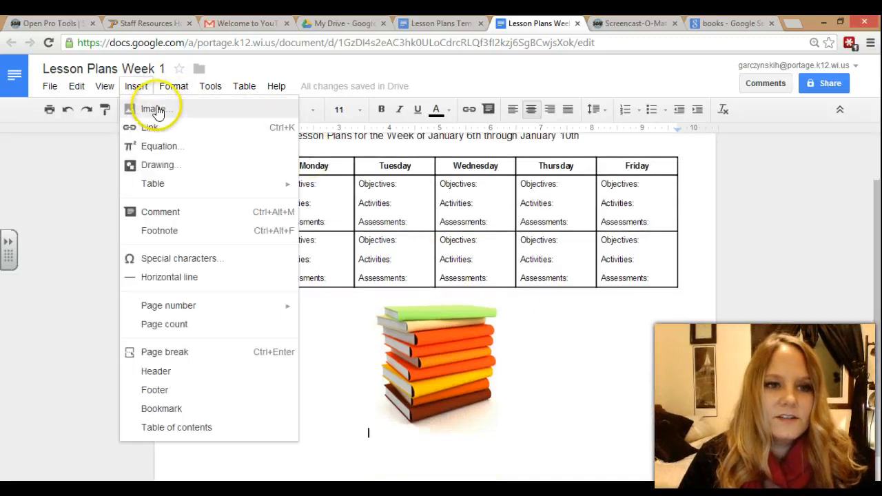
click(158, 110)
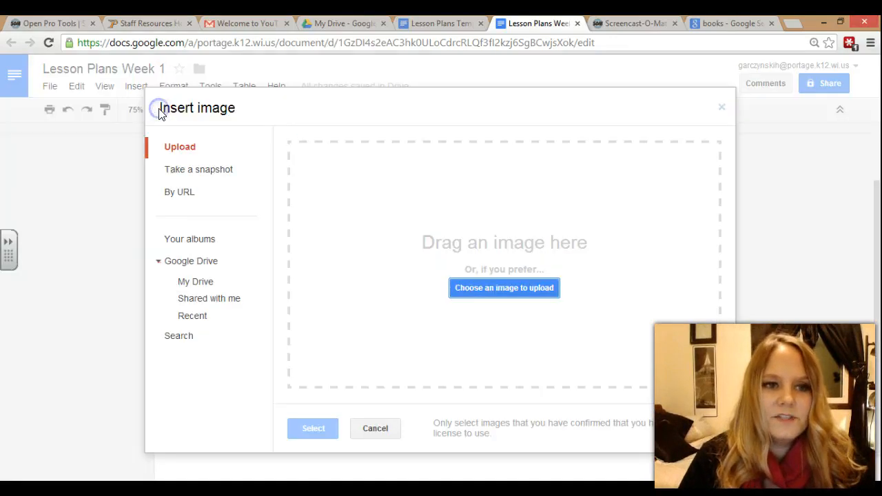
click(185, 192)
- Copy the web address of the open-books photo stack_of_books.jpg from Google Images
click(738, 25)
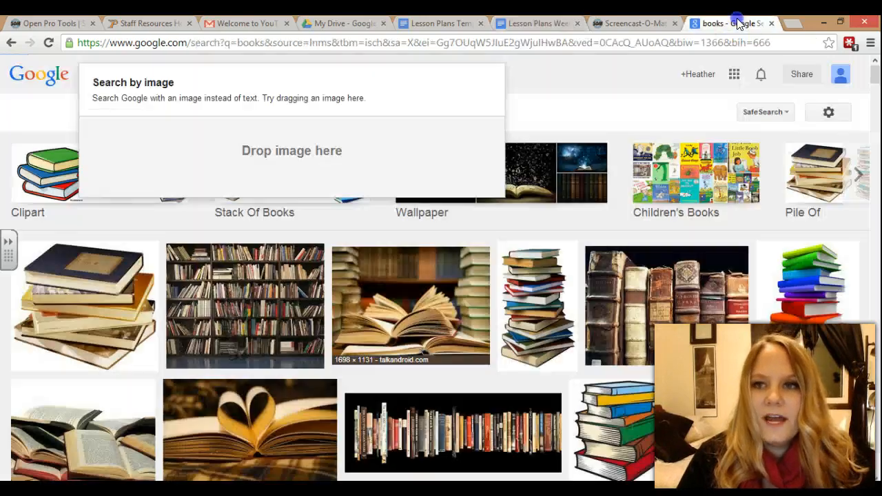
click(416, 318)
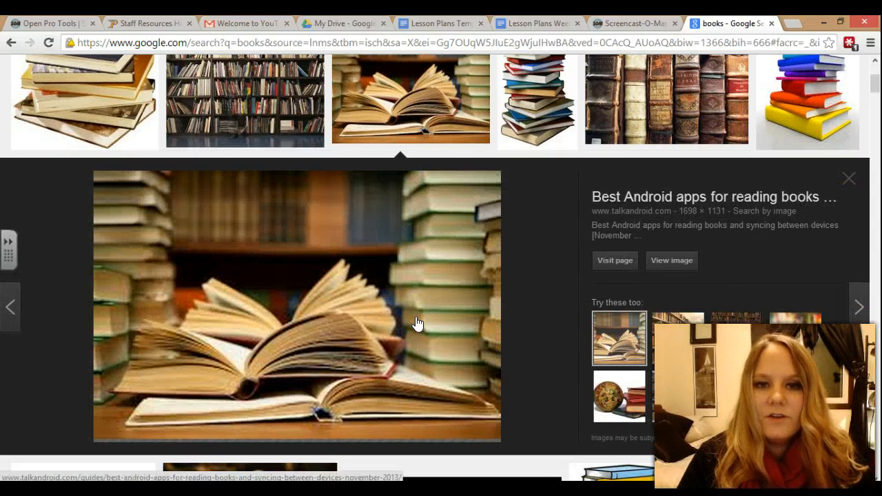
click(675, 261)
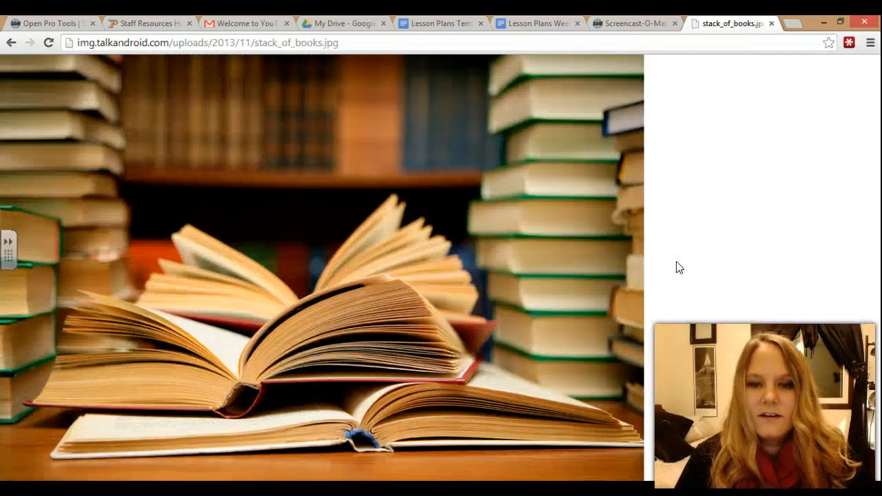
click(331, 44)
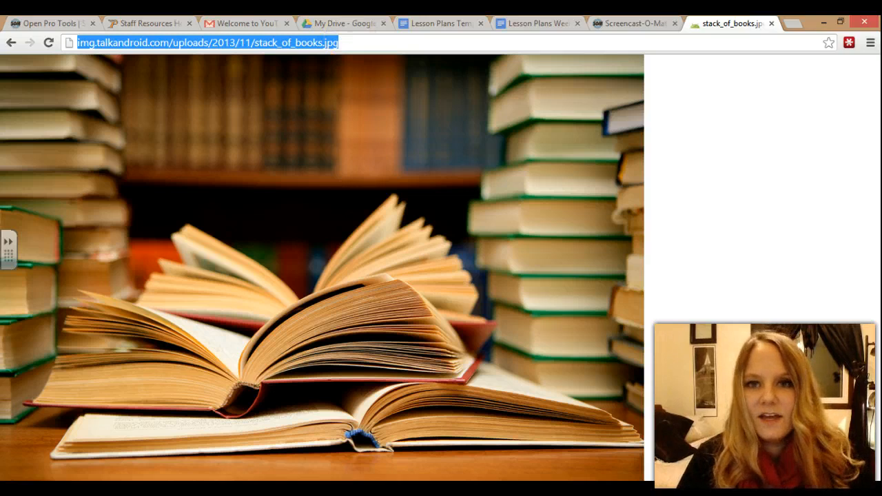
key(ctrl+c)
click(511, 23)
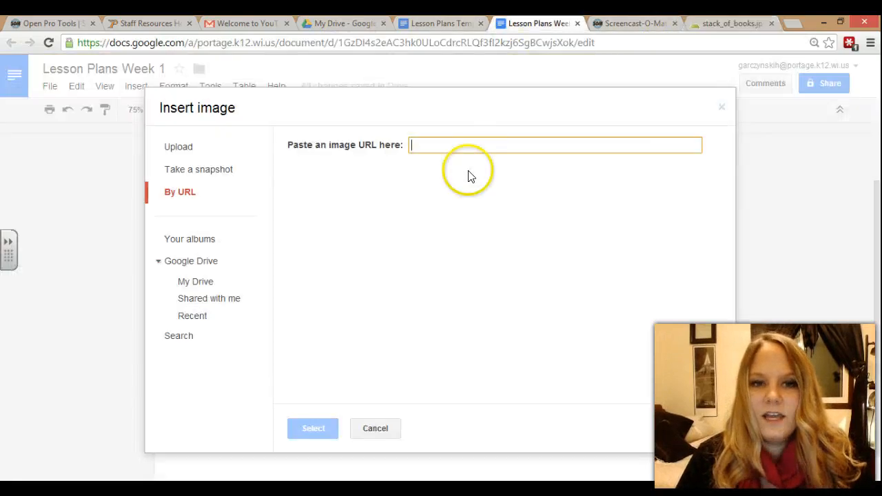
- Insert the open-books photo into the document from its pasted URL
key(ctrl+v)
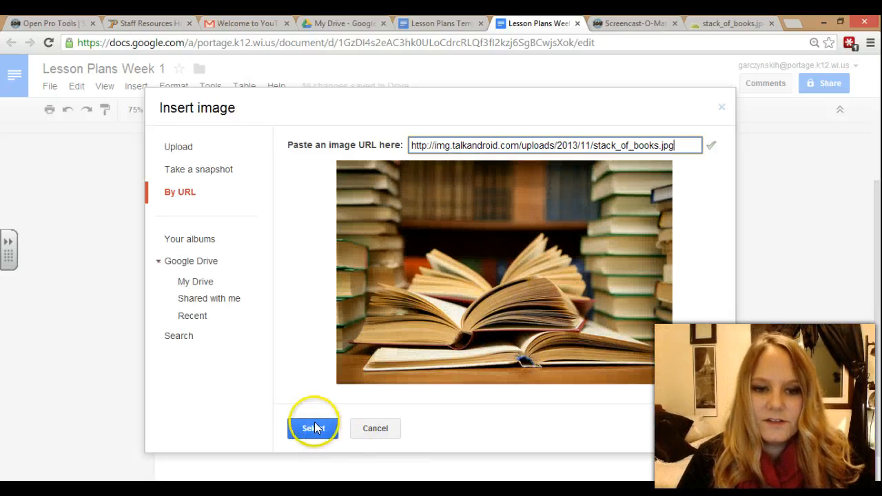
click(314, 428)
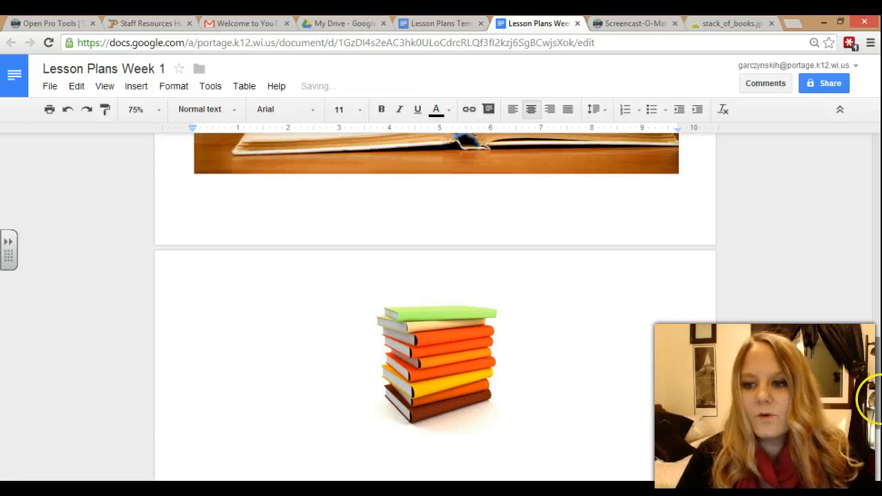
drag(879, 400, 879, 326)
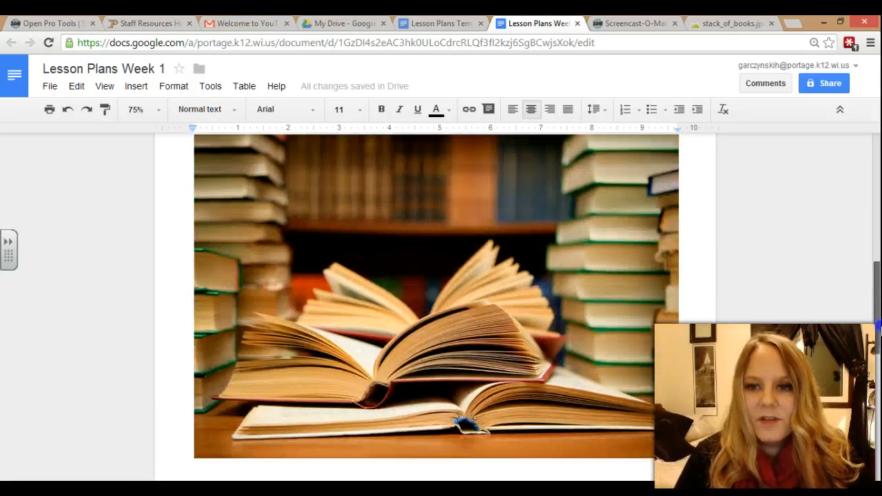
- Shrink the open-books photo so it sits beside the stacked-books picture
click(538, 374)
drag(679, 458, 440, 298)
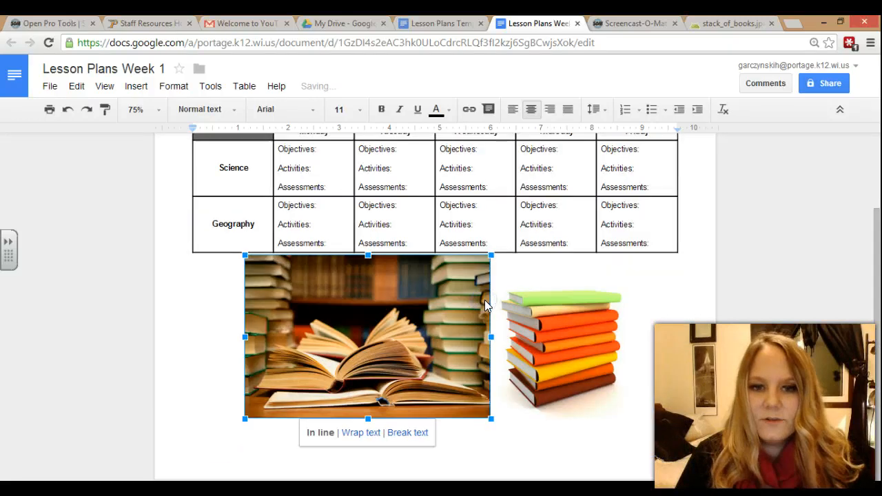
drag(491, 418, 447, 389)
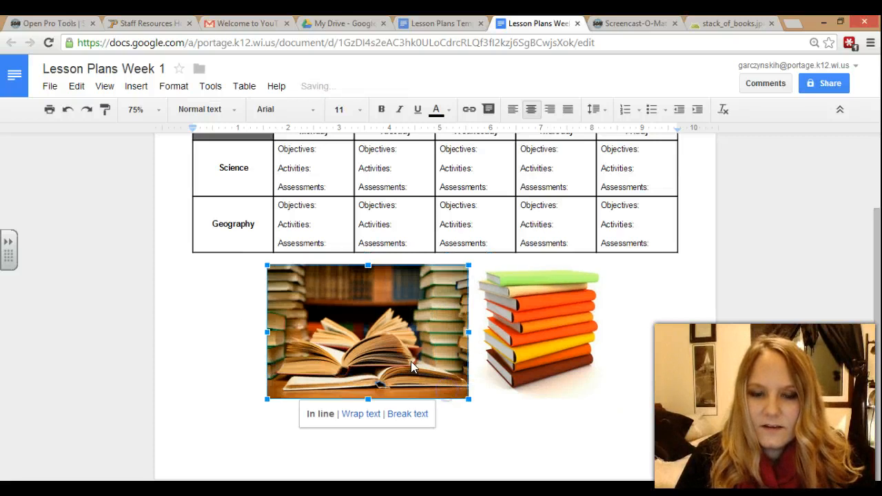
click(616, 375)
drag(877, 360, 878, 314)
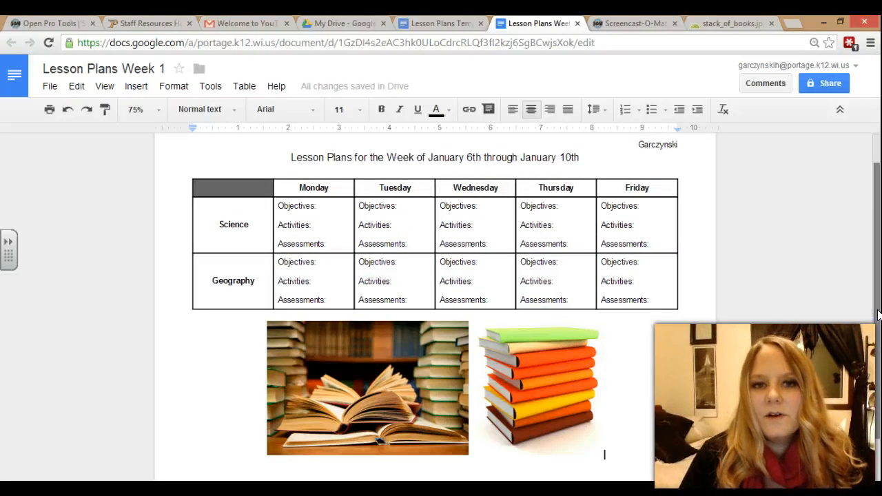